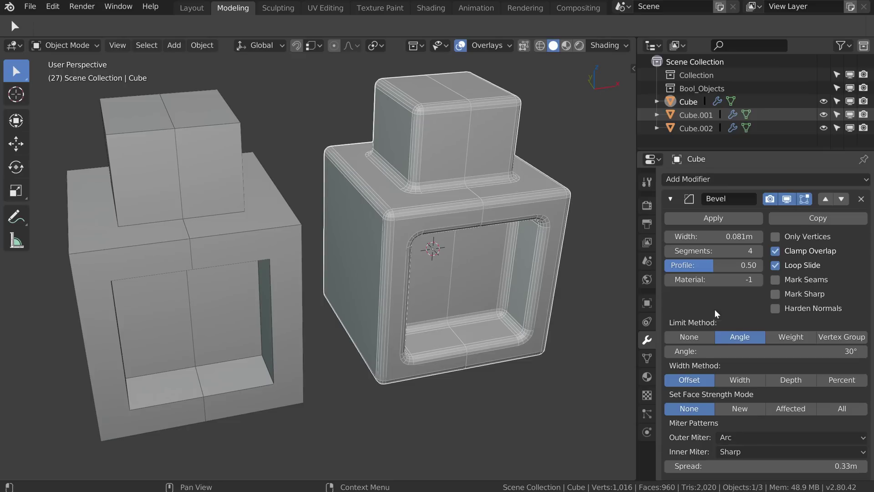
- Zoom and orbit to inspect the corner of the cube's front opening
{"action": "scroll", "coordinate": [679, 420], "scroll_direction": "down", "scroll_amount": 1}
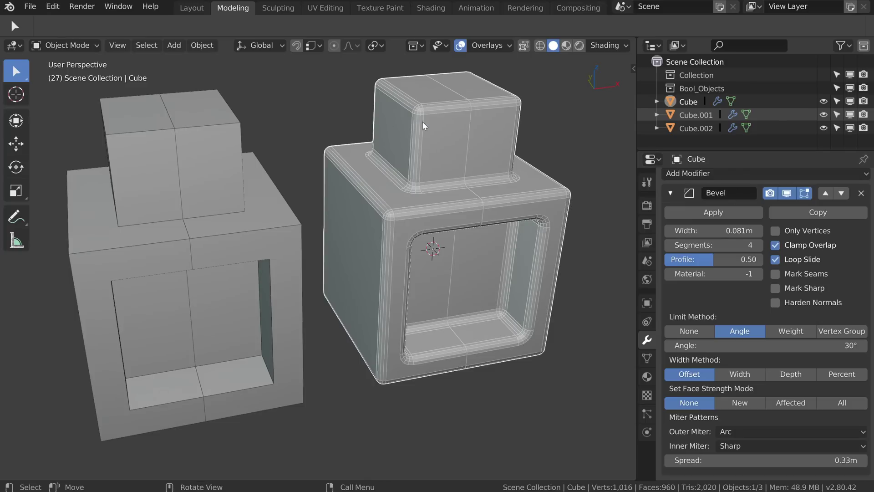
{"action": "scroll", "coordinate": [420, 198], "scroll_direction": "up", "scroll_amount": 3}
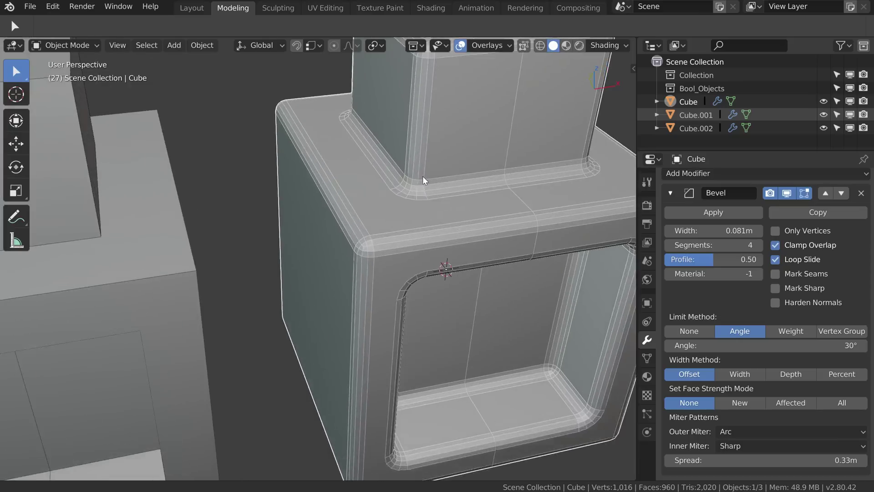
{"action": "scroll", "coordinate": [419, 181], "scroll_direction": "up", "scroll_amount": 2}
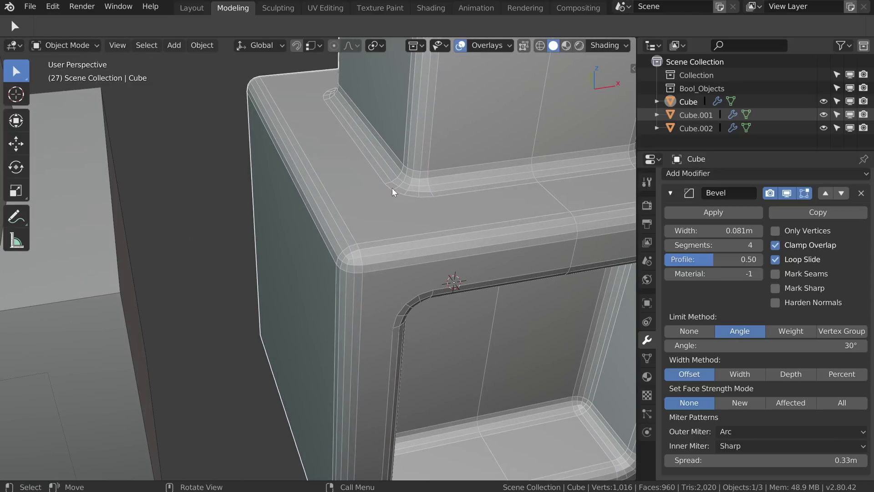
{"action": "middle_click_drag", "start_coordinate": [394, 192], "coordinate": [410, 218]}
{"action": "scroll", "coordinate": [428, 236], "scroll_direction": "down", "scroll_amount": 2}
{"action": "scroll", "coordinate": [427, 236], "scroll_direction": "up", "scroll_amount": 3}
{"action": "scroll", "coordinate": [356, 148], "scroll_direction": "up", "scroll_amount": 2}
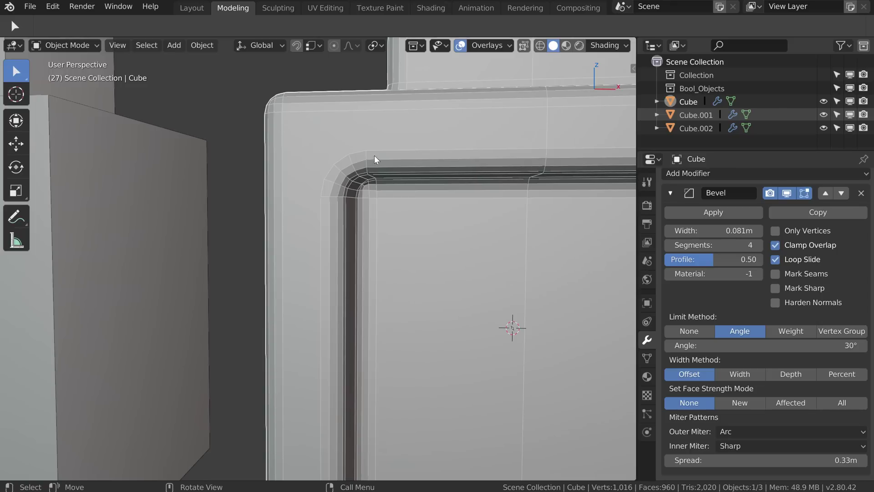
{"action": "middle_click_drag", "start_coordinate": [329, 209], "coordinate": [340, 205]}
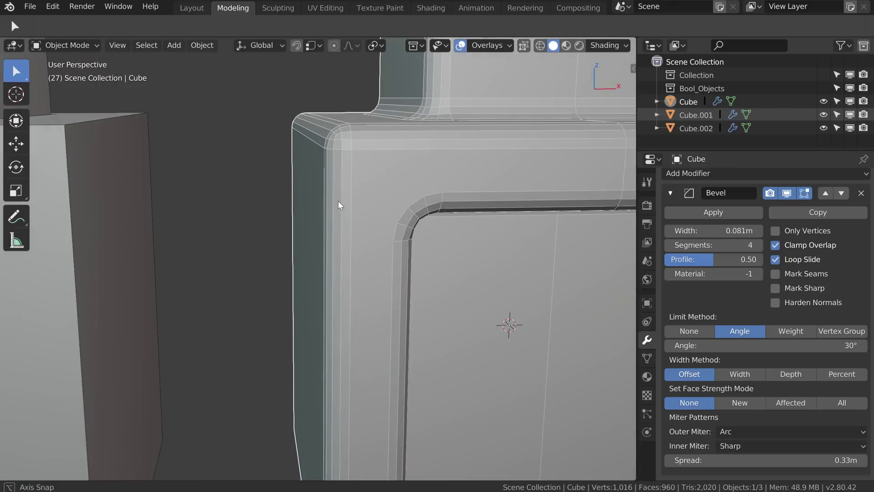
- Try a Sharp outer miter on the bevel, then return it to Arc
{"action": "left_click", "coordinate": [741, 432]}
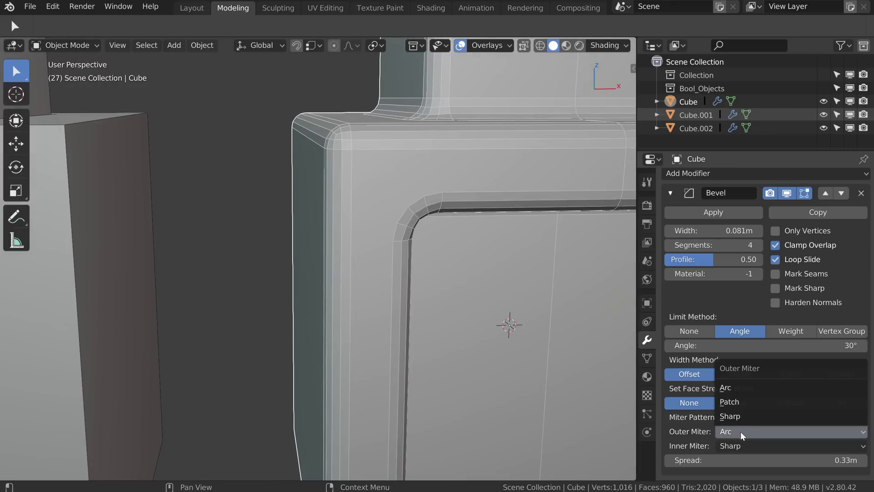
{"action": "left_click", "coordinate": [731, 417]}
{"action": "middle_click_drag", "start_coordinate": [440, 218], "coordinate": [396, 175]}
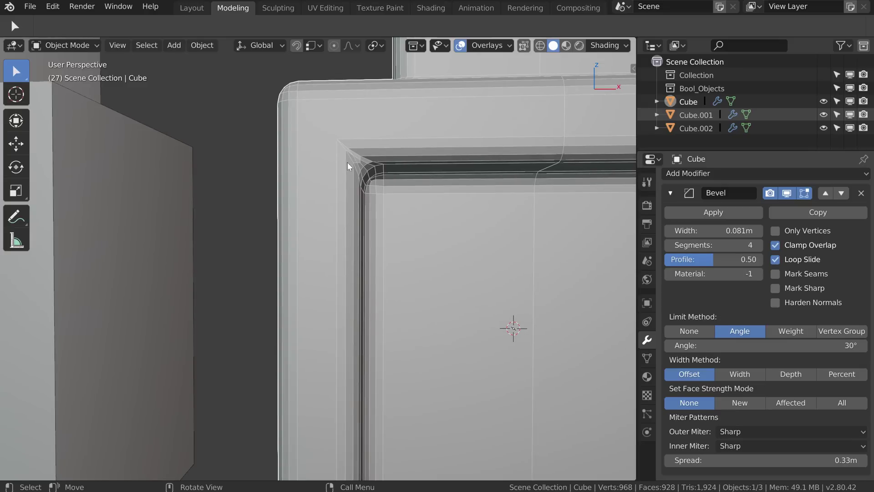
{"action": "mouse_move", "coordinate": [340, 154]}
{"action": "middle_mouse_down"}
{"action": "mouse_move", "coordinate": [362, 179]}
{"action": "mouse_move", "coordinate": [500, 252]}
{"action": "middle_mouse_up"}
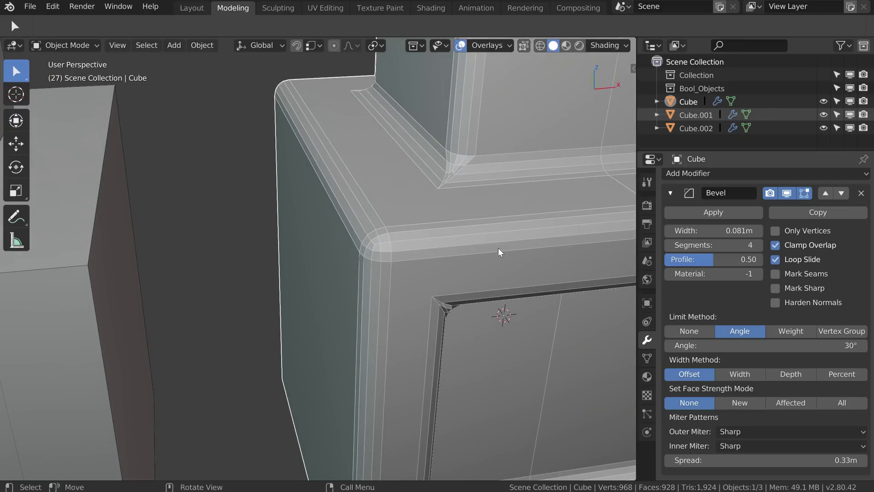
{"action": "left_click", "coordinate": [733, 431]}
{"action": "left_click", "coordinate": [728, 384]}
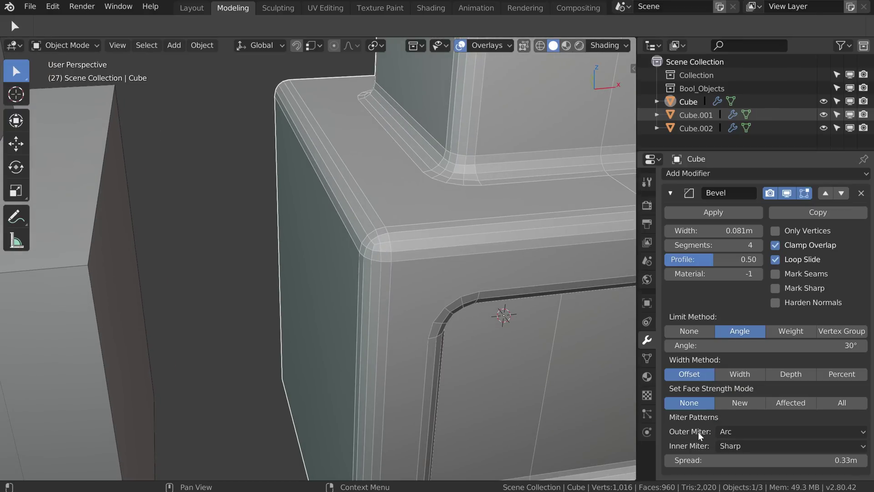
- Cycle the bevel's inner miter through Patch and Arc, ending on Sharp
{"action": "left_click", "coordinate": [734, 447]}
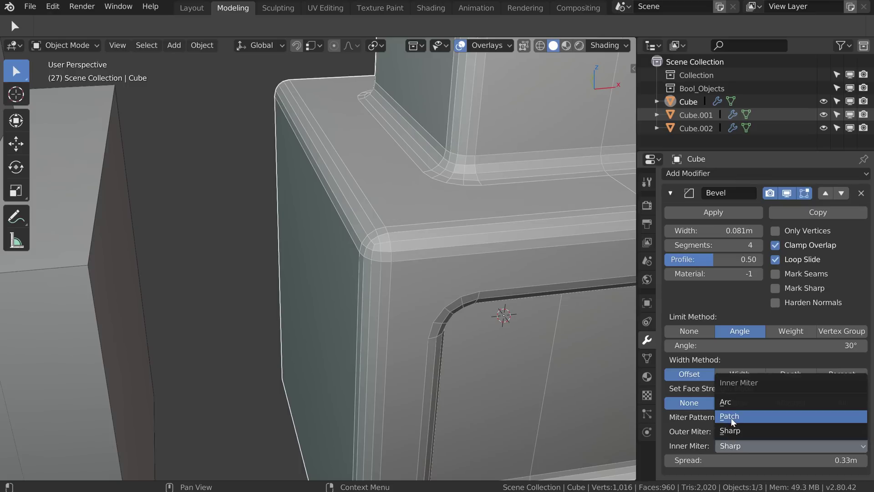
{"action": "left_click", "coordinate": [733, 422]}
{"action": "left_click", "coordinate": [741, 447]}
{"action": "left_click", "coordinate": [735, 402]}
{"action": "left_click", "coordinate": [751, 446]}
{"action": "left_click", "coordinate": [733, 417]}
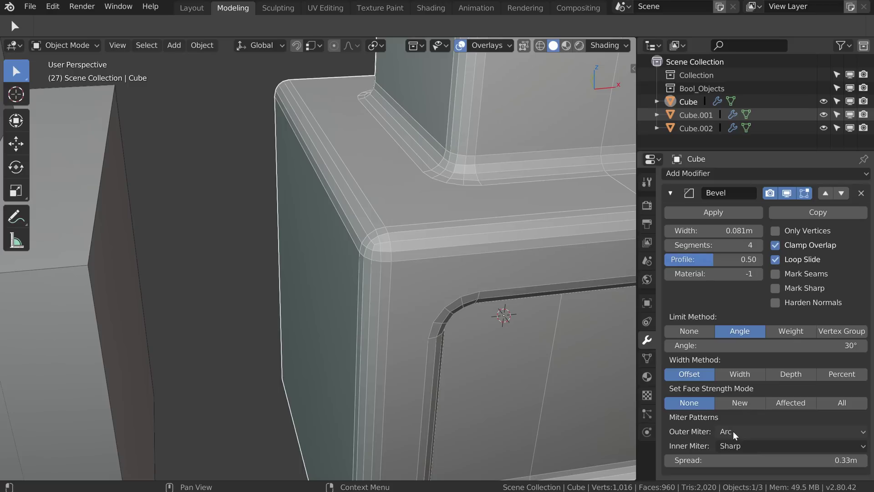
- Preview a Patch outer miter, then restore it to Arc and view the stepped top corner
{"action": "left_click", "coordinate": [744, 434]}
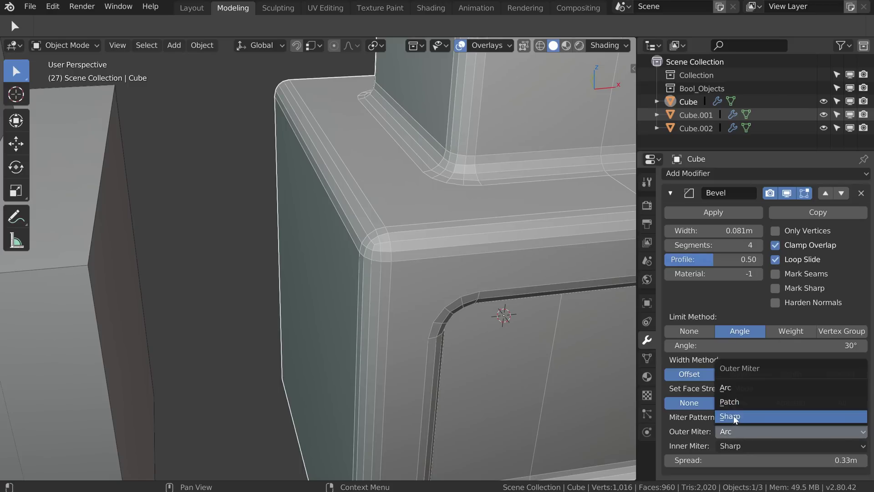
{"action": "left_click", "coordinate": [734, 402]}
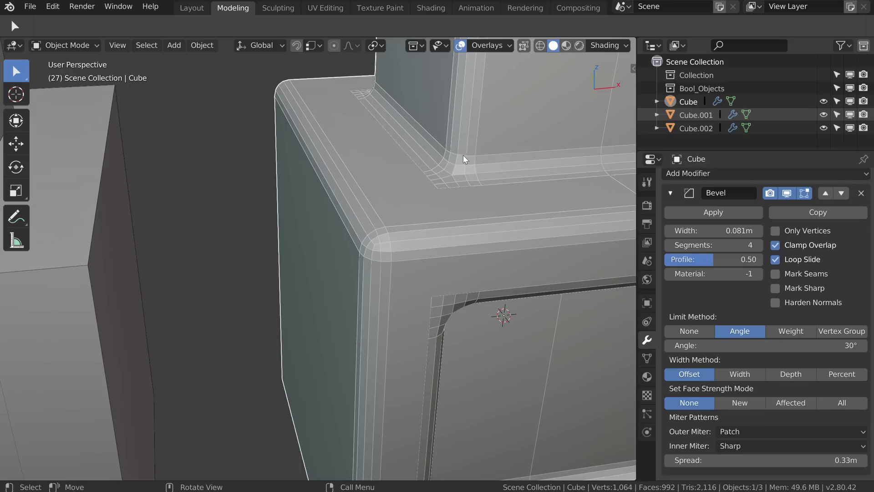
{"action": "mouse_move", "coordinate": [444, 158]}
{"action": "middle_mouse_down"}
{"action": "mouse_move", "coordinate": [470, 206]}
{"action": "mouse_move", "coordinate": [398, 191]}
{"action": "mouse_move", "coordinate": [345, 274]}
{"action": "mouse_move", "coordinate": [261, 213]}
{"action": "mouse_move", "coordinate": [289, 228]}
{"action": "middle_mouse_up"}
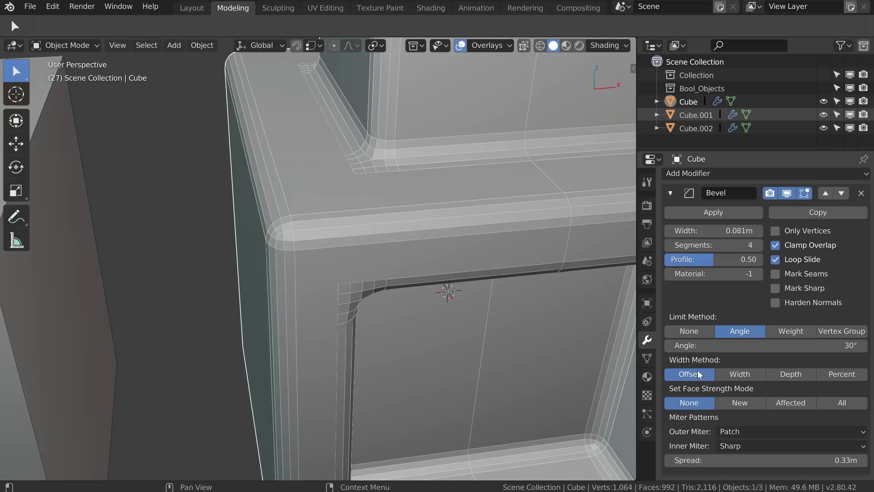
{"action": "left_click", "coordinate": [737, 432]}
{"action": "left_click", "coordinate": [734, 388]}
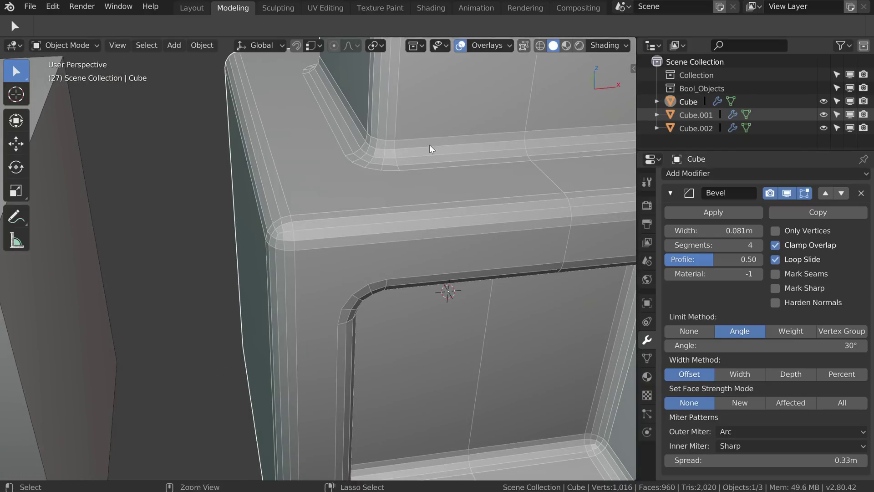
{"action": "scroll", "coordinate": [410, 164], "scroll_direction": "down", "scroll_amount": 5}
{"action": "middle_click_drag", "start_coordinate": [404, 169], "coordinate": [392, 154]}
{"action": "scroll", "coordinate": [393, 154], "scroll_direction": "up", "scroll_amount": 4}
{"action": "mouse_move", "coordinate": [519, 150]}
{"action": "middle_mouse_down"}
{"action": "mouse_move", "coordinate": [248, 213]}
{"action": "mouse_move", "coordinate": [362, 203]}
{"action": "mouse_move", "coordinate": [351, 196]}
{"action": "middle_mouse_up"}
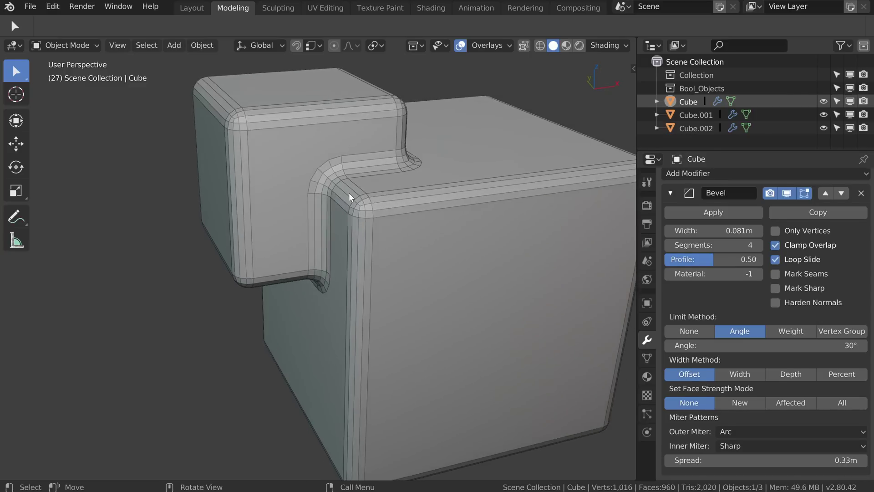
- Make Cube.002 active, select all its geometry in Edit Mode, and return to Object Mode
{"action": "left_click", "coordinate": [346, 161]}
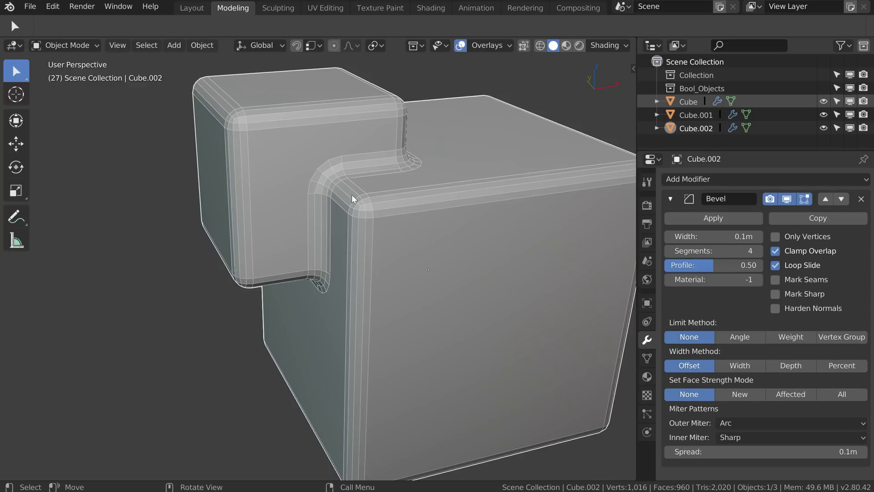
{"action": "scroll", "coordinate": [353, 199], "scroll_direction": "down", "scroll_amount": 3}
{"action": "key", "text": "Tab"}
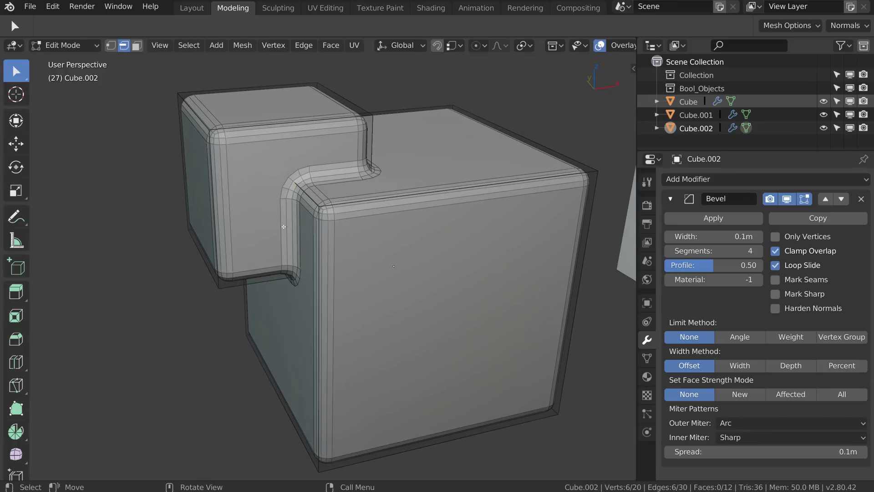
{"action": "key", "text": "a"}
{"action": "middle_click_drag", "start_coordinate": [319, 207], "coordinate": [337, 207]}
{"action": "key", "text": "Tab"}
{"action": "scroll", "coordinate": [333, 210], "scroll_direction": "down", "scroll_amount": 3}
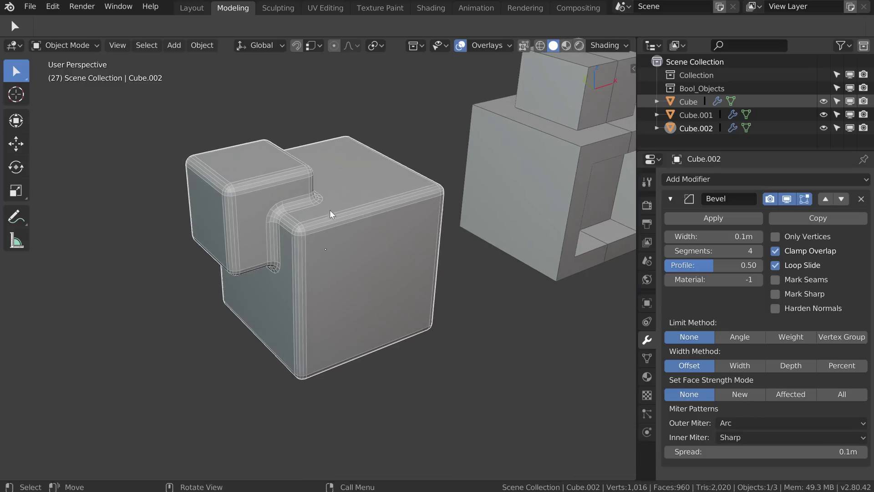
{"action": "scroll", "coordinate": [362, 208], "scroll_direction": "up", "scroll_amount": 3}
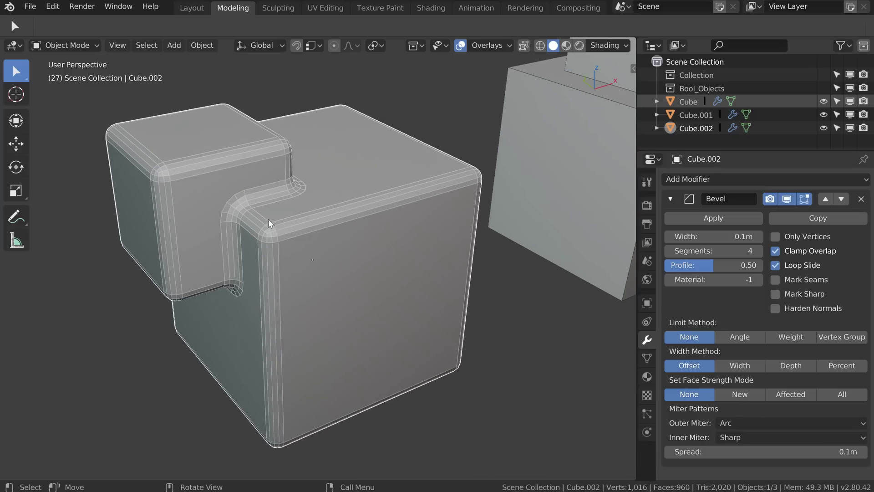
{"action": "mouse_move", "coordinate": [404, 221]}
{"action": "middle_mouse_down"}
{"action": "mouse_move", "coordinate": [256, 242]}
{"action": "mouse_move", "coordinate": [349, 217]}
{"action": "mouse_move", "coordinate": [321, 186]}
{"action": "middle_mouse_up"}
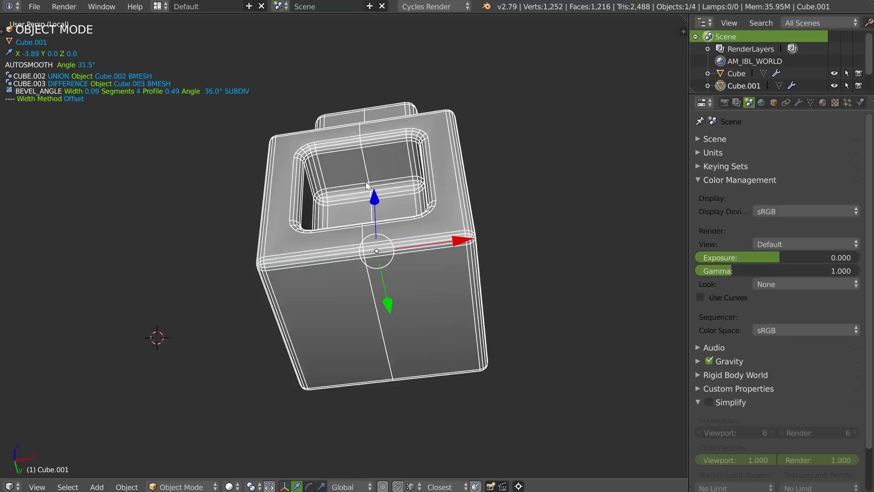
- Hide the cube's modifiers, then show the boolean and bevel modifiers again
{"action": "middle_click_drag", "start_coordinate": [371, 231], "coordinate": [399, 241]}
{"action": "key", "text": "q"}
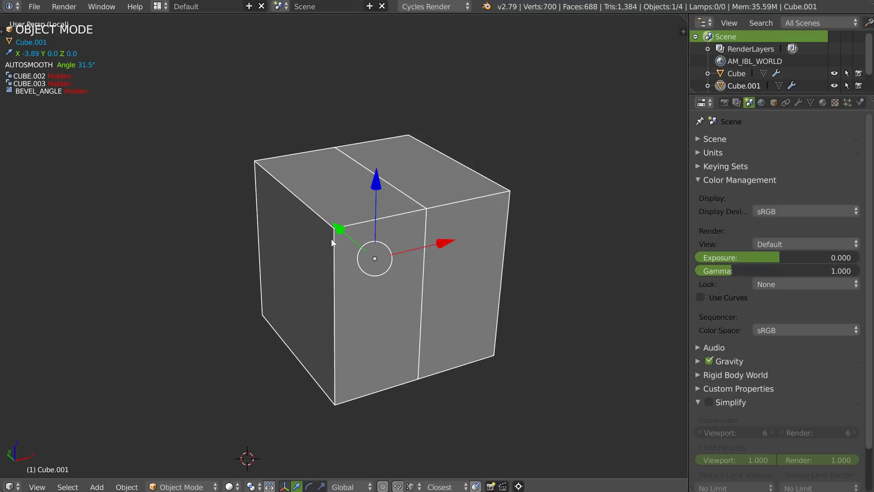
{"action": "middle_click_drag", "start_coordinate": [331, 238], "coordinate": [404, 242]}
{"action": "key", "text": "q"}
{"action": "left_click", "coordinate": [393, 243]}
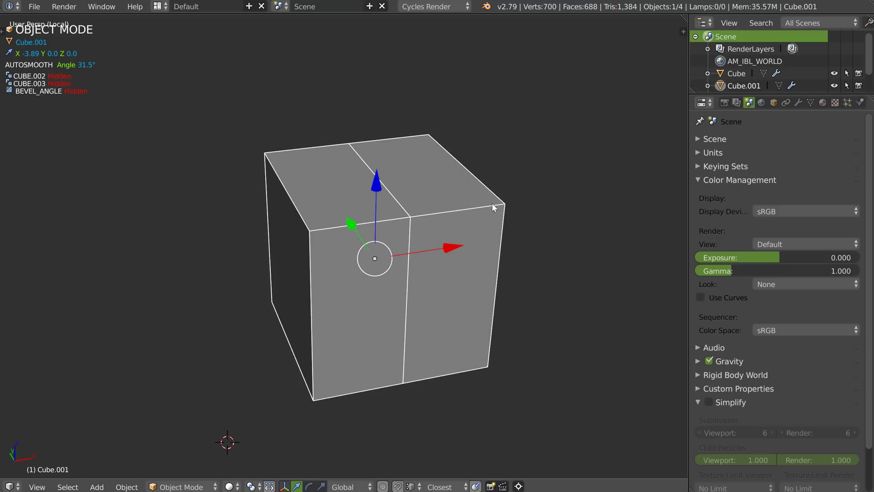
{"action": "key", "text": "q"}
{"action": "left_click", "coordinate": [262, 231]}
{"action": "middle_click_drag", "start_coordinate": [337, 231], "coordinate": [452, 146]}
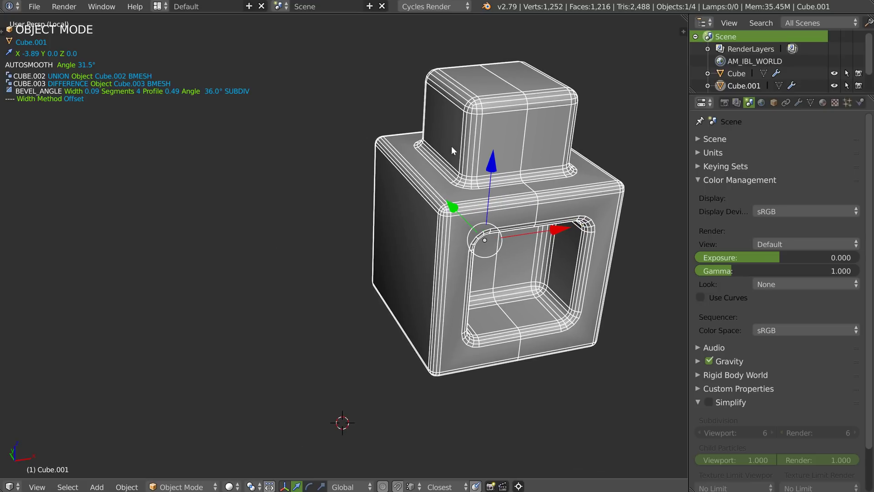
- Add a new cube beside the model with a 0.12-width Speedflow bevel
{"action": "right_click", "coordinate": [447, 238]}
{"action": "left_click", "coordinate": [360, 364]}
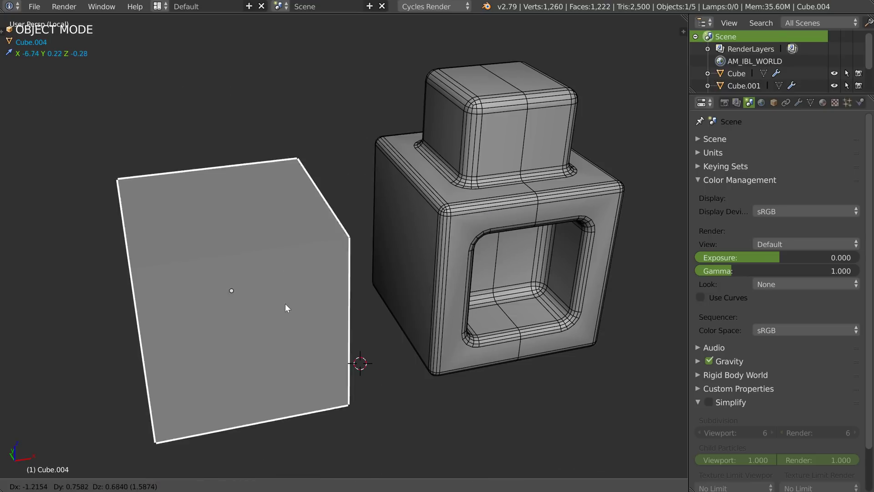
{"action": "key", "text": "q"}
{"action": "left_click", "coordinate": [430, 239]}
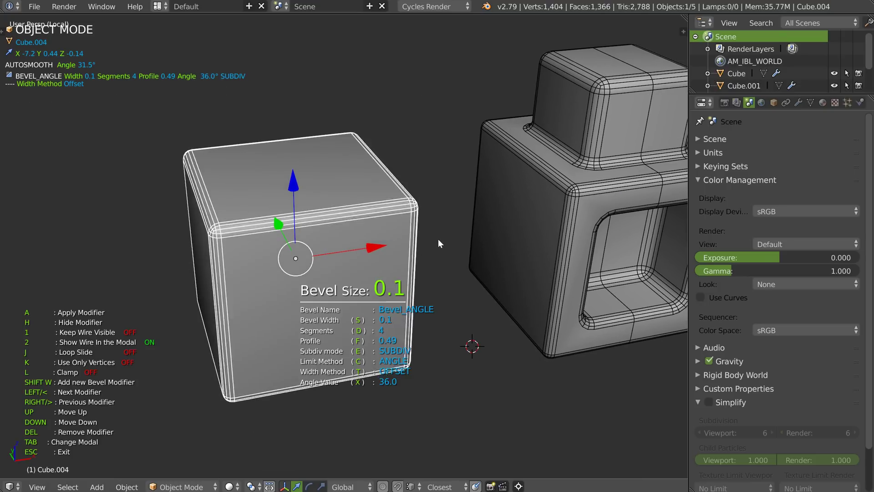
{"action": "left_click", "coordinate": [439, 239]}
{"action": "mouse_move", "coordinate": [348, 256]}
{"action": "middle_mouse_down"}
{"action": "mouse_move", "coordinate": [360, 247]}
{"action": "mouse_move", "coordinate": [300, 239]}
{"action": "middle_mouse_up"}
- Duplicate the beveled cube and move the copy up along Z onto it
{"action": "key", "text": "shift+d"}
{"action": "key", "text": "z"}
{"action": "left_click", "coordinate": [302, 180]}
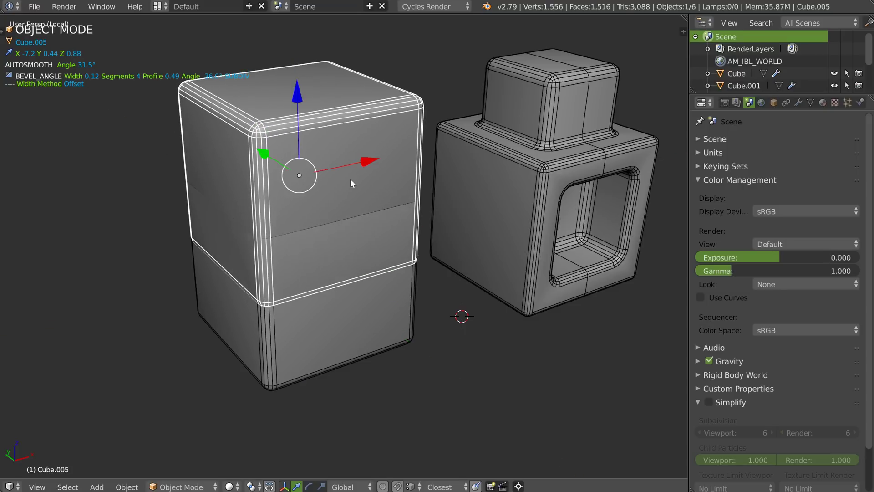
- Scale the stacked copy and lower its bevel width
{"action": "key", "text": "s"}
{"action": "left_click", "coordinate": [417, 198]}
{"action": "key", "text": "shift+space"}
{"action": "left_click", "coordinate": [419, 212]}
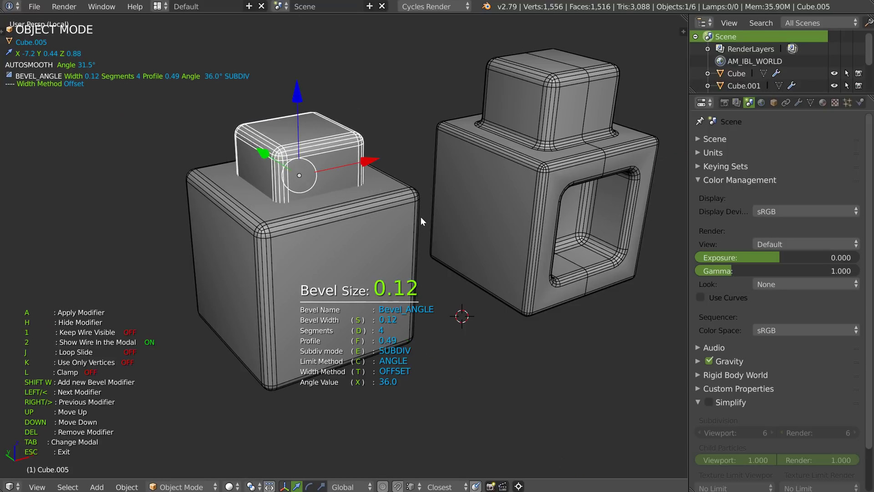
{"action": "left_click", "coordinate": [433, 247]}
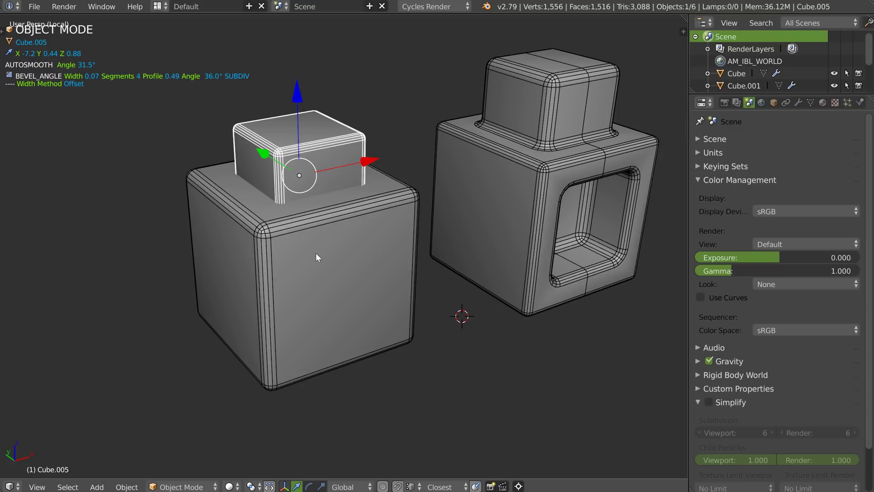
- Replace the top cube with a Z-lifted duplicate of the big cube, scaled down in Edit Mode
{"action": "key", "text": "Delete"}
{"action": "left_click", "coordinate": [318, 280]}
{"action": "key", "text": "shift+d"}
{"action": "key", "text": "z"}
{"action": "left_click", "coordinate": [308, 184]}
{"action": "key", "text": "Tab"}
{"action": "key", "text": "s"}
{"action": "left_click", "coordinate": [451, 187]}
{"action": "key", "text": "Tab"}
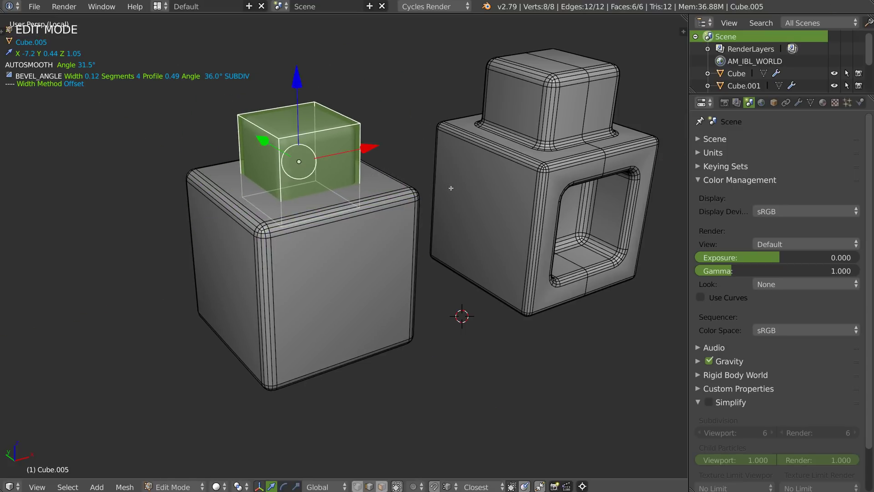
- Check the small cube in Edit Mode, then select it together with the big cube
{"action": "mouse_move", "coordinate": [283, 254]}
{"action": "middle_mouse_down"}
{"action": "mouse_move", "coordinate": [275, 205]}
{"action": "mouse_move", "coordinate": [314, 207]}
{"action": "middle_mouse_up"}
{"action": "key", "text": "Tab"}
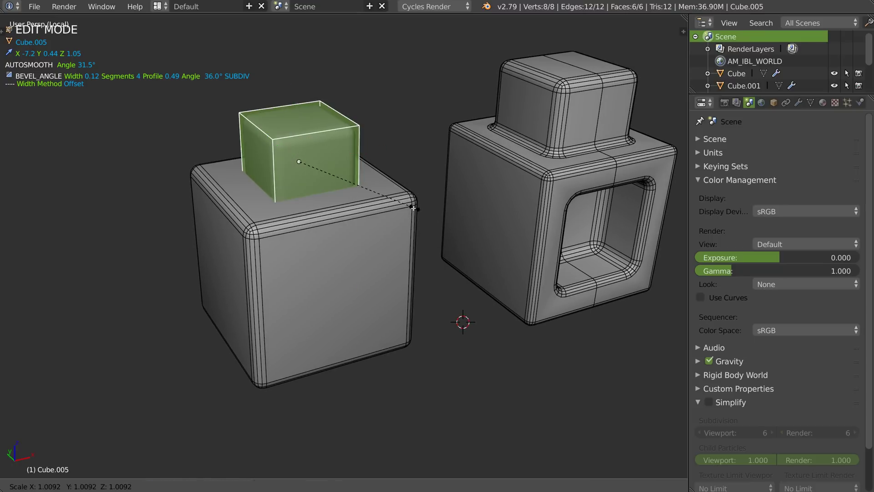
{"action": "middle_click_drag", "start_coordinate": [380, 148], "coordinate": [360, 270]}
{"action": "key", "text": "Tab"}
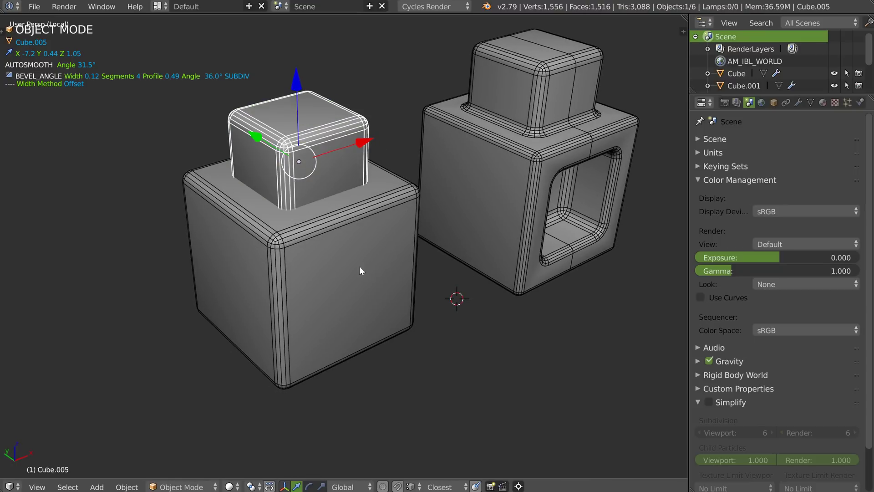
{"action": "left_click", "coordinate": [330, 266], "text": "shift"}
{"action": "key", "text": "alt+s"}
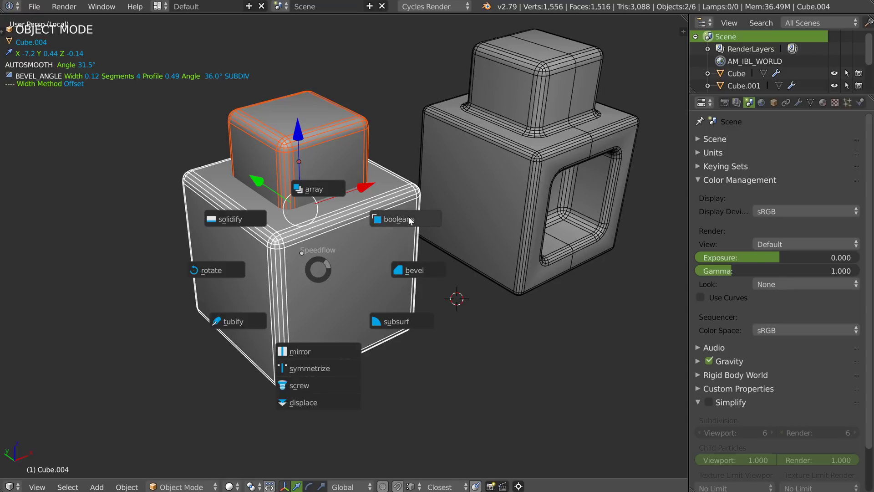
- Join the small top cube to the big cube with a union boolean
{"action": "left_click", "coordinate": [405, 219]}
{"action": "scroll", "coordinate": [289, 207], "scroll_direction": "up", "scroll_amount": 2}
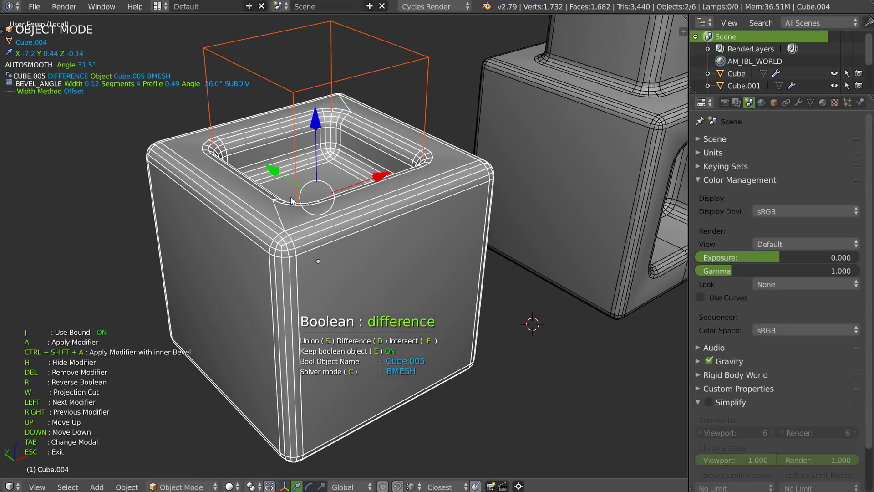
{"action": "key", "text": "s"}
{"action": "scroll", "coordinate": [260, 189], "scroll_direction": "up", "scroll_amount": 2}
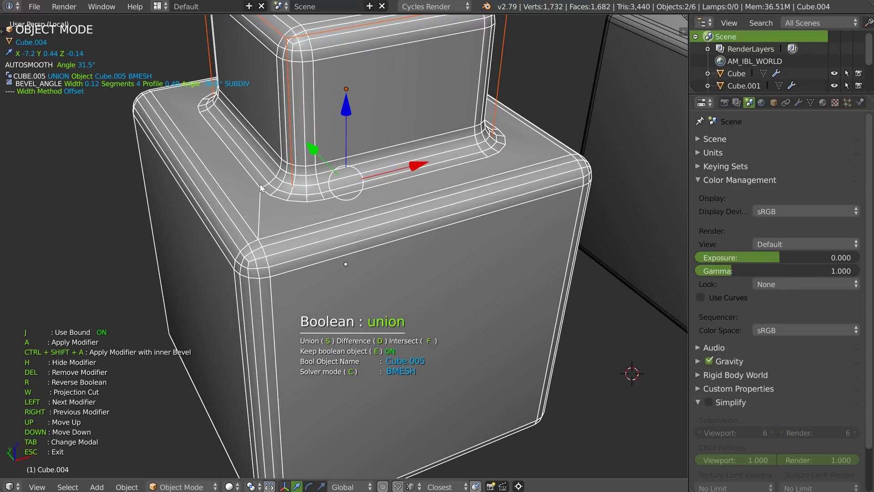
{"action": "scroll", "coordinate": [253, 219], "scroll_direction": "down", "scroll_amount": 3}
{"action": "scroll", "coordinate": [358, 202], "scroll_direction": "down", "scroll_amount": 1}
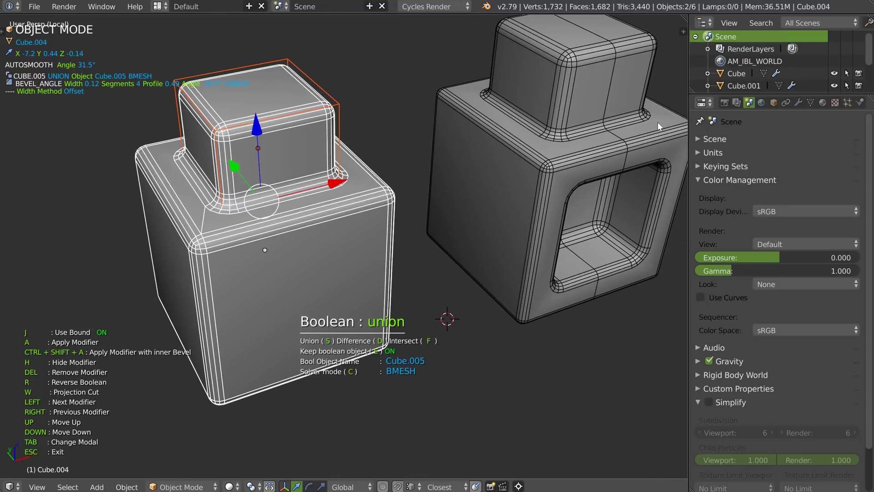
{"action": "left_click", "coordinate": [317, 188]}
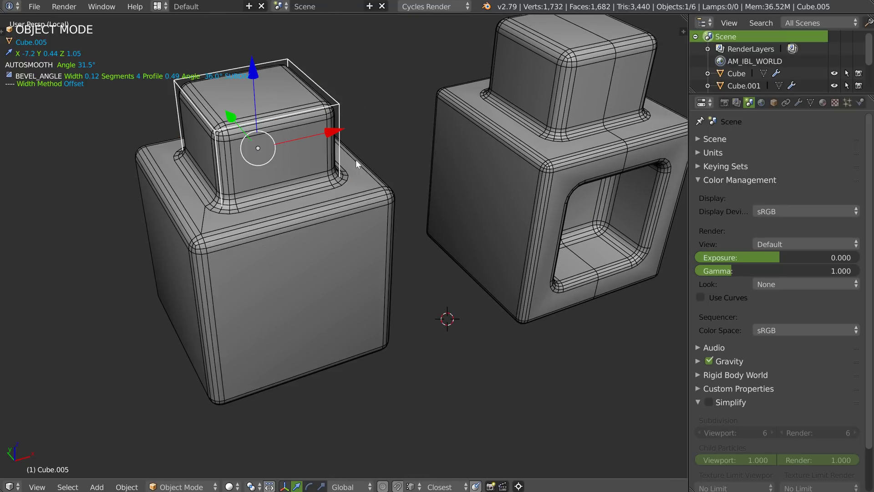
- Add a loop cut to the top cube and another to the big cube
{"action": "key", "text": "Tab"}
{"action": "key", "text": "ctrl+r"}
{"action": "left_click", "coordinate": [271, 121]}
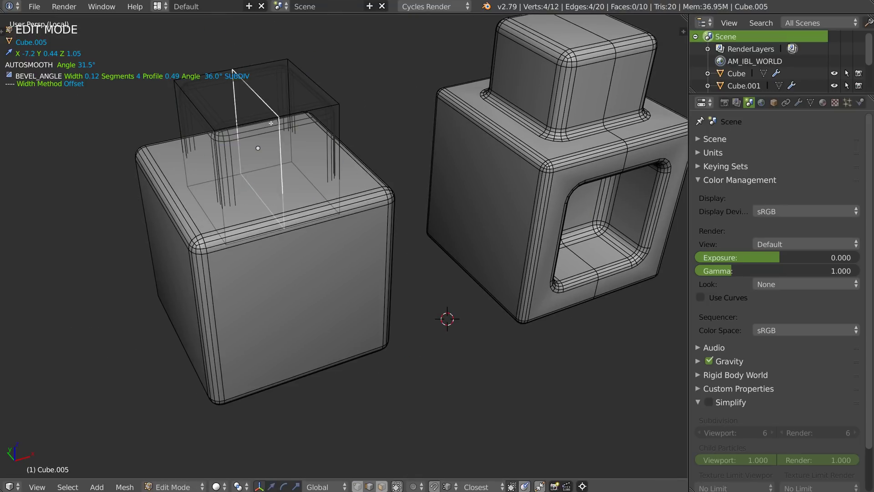
{"action": "key", "text": "Tab"}
{"action": "right_click", "coordinate": [297, 288]}
{"action": "key", "text": "Tab"}
{"action": "key", "text": "ctrl+r"}
{"action": "left_click", "coordinate": [290, 219]}
{"action": "key", "text": "Tab"}
{"action": "mouse_move", "coordinate": [312, 146]}
{"action": "middle_mouse_down"}
{"action": "mouse_move", "coordinate": [281, 189]}
{"action": "mouse_move", "coordinate": [297, 196]}
{"action": "mouse_move", "coordinate": [237, 156]}
{"action": "middle_mouse_up"}
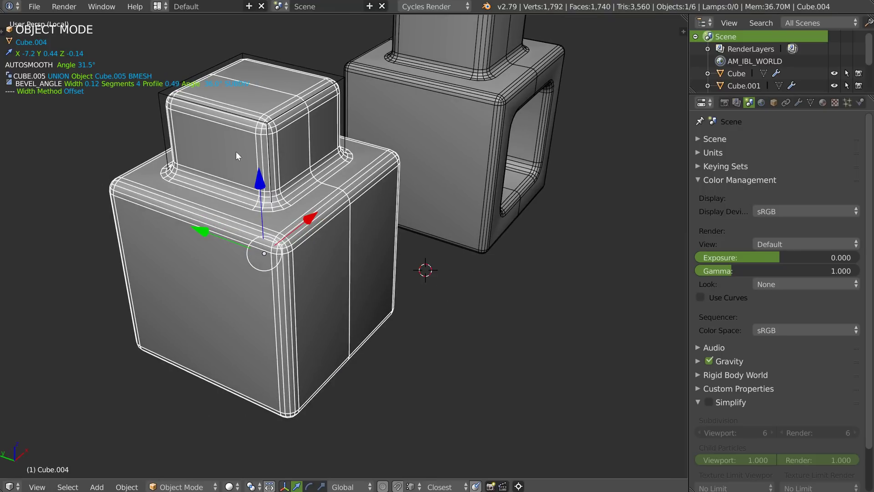
- Lower the top cube to Z 0.92 and shift it along X
{"action": "right_click", "coordinate": [318, 101]}
{"action": "middle_click_drag", "start_coordinate": [346, 80], "coordinate": [319, 106]}
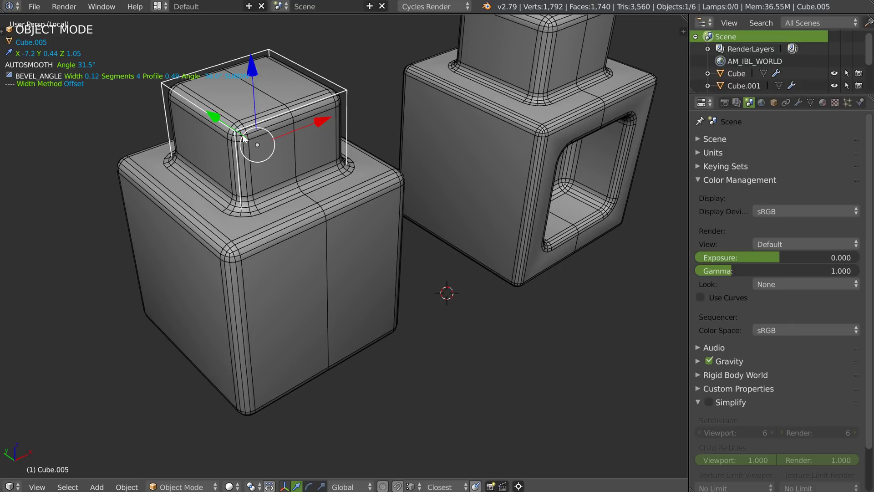
{"action": "key", "text": "g"}
{"action": "key", "text": "z"}
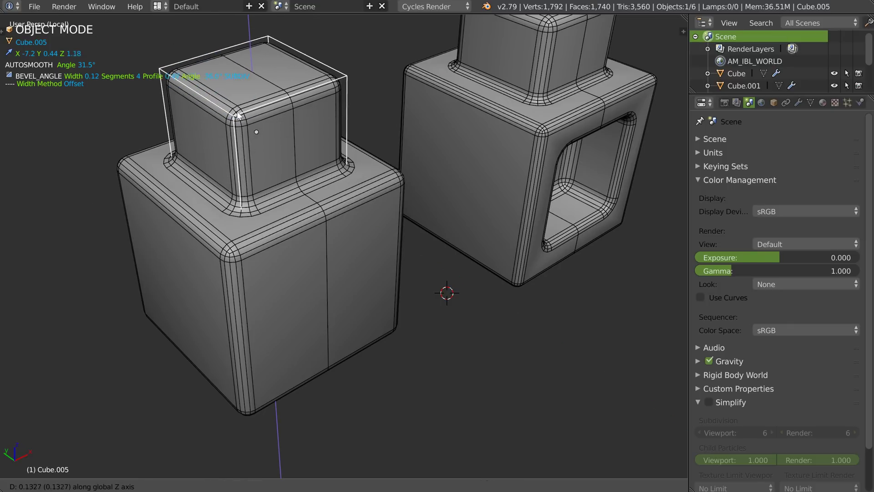
{"action": "left_click", "coordinate": [253, 153]}
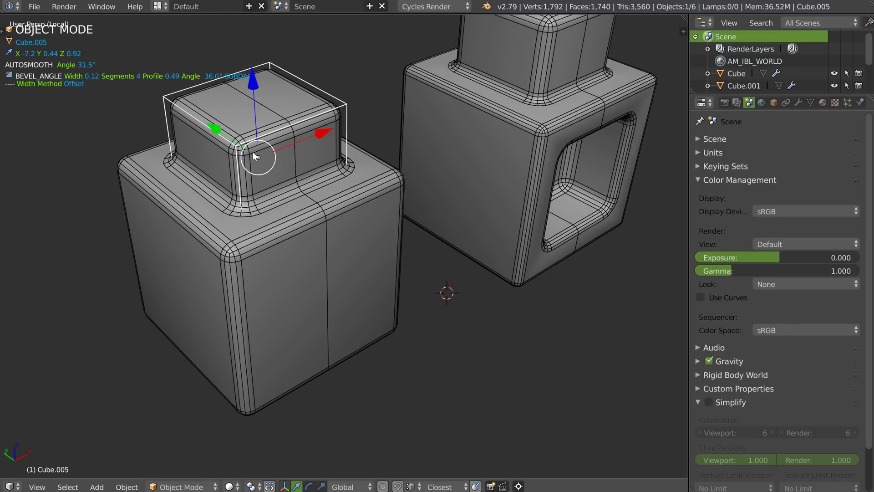
{"action": "key", "text": "g"}
{"action": "key", "text": "x"}
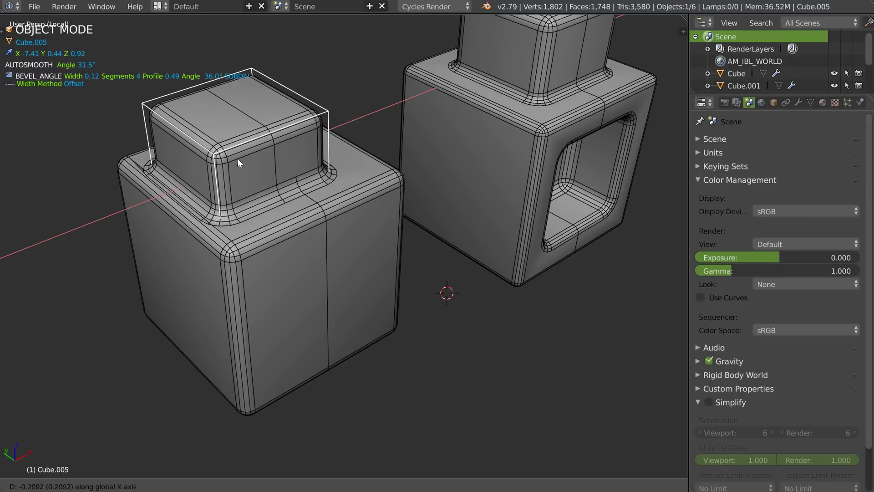
{"action": "left_click", "coordinate": [234, 181]}
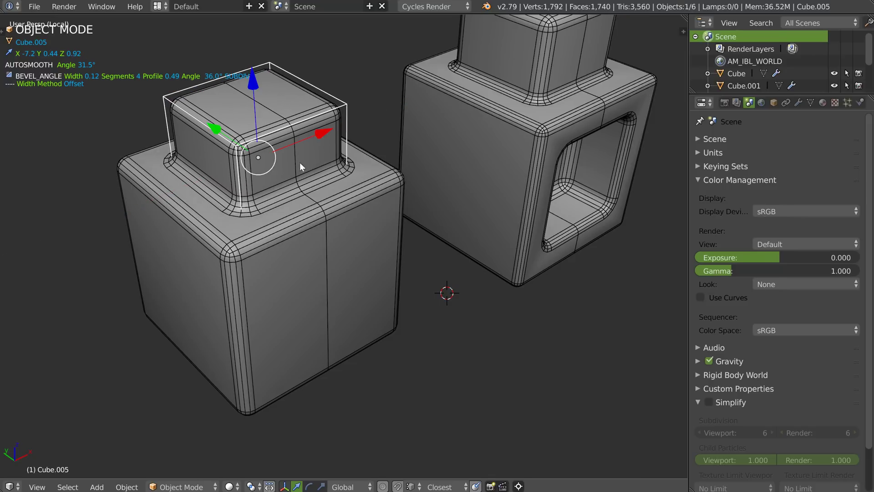
{"action": "middle_click_drag", "start_coordinate": [300, 163], "coordinate": [273, 122]}
- Duplicate the top cube and place the copy against the big cube's front face
{"action": "key", "text": "shift+d"}
{"action": "key", "text": "y"}
{"action": "left_click", "coordinate": [307, 190]}
{"action": "key", "text": "g"}
{"action": "key", "text": "z"}
{"action": "left_click", "coordinate": [310, 193]}
- Cut the copy out of the big cube as a difference boolean, then nudge the cutter along Y and Z
{"action": "left_click", "coordinate": [221, 262], "text": "shift"}
{"action": "key", "text": "q"}
{"action": "left_click", "coordinate": [311, 201]}
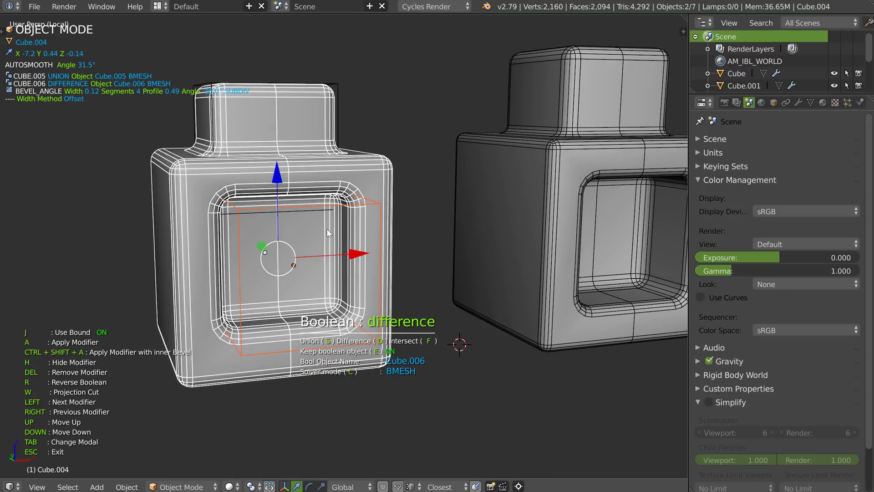
{"action": "key", "text": "Escape"}
{"action": "left_click", "coordinate": [283, 193]}
{"action": "middle_click_drag", "start_coordinate": [282, 193], "coordinate": [275, 258]}
{"action": "left_click_drag", "start_coordinate": [221, 257], "coordinate": [198, 255]}
{"action": "middle_click_drag", "start_coordinate": [198, 255], "coordinate": [284, 184]}
{"action": "left_click_drag", "start_coordinate": [261, 173], "coordinate": [263, 183]}
{"action": "mouse_move", "coordinate": [263, 182]}
{"action": "middle_mouse_down"}
{"action": "mouse_move", "coordinate": [292, 211]}
{"action": "mouse_move", "coordinate": [232, 199]}
{"action": "mouse_move", "coordinate": [262, 212]}
{"action": "mouse_move", "coordinate": [266, 242]}
{"action": "mouse_move", "coordinate": [283, 229]}
{"action": "middle_mouse_up"}
- Set the cutter Cube.006's bevel to 7 segments
{"action": "key", "text": "alt+shift+q"}
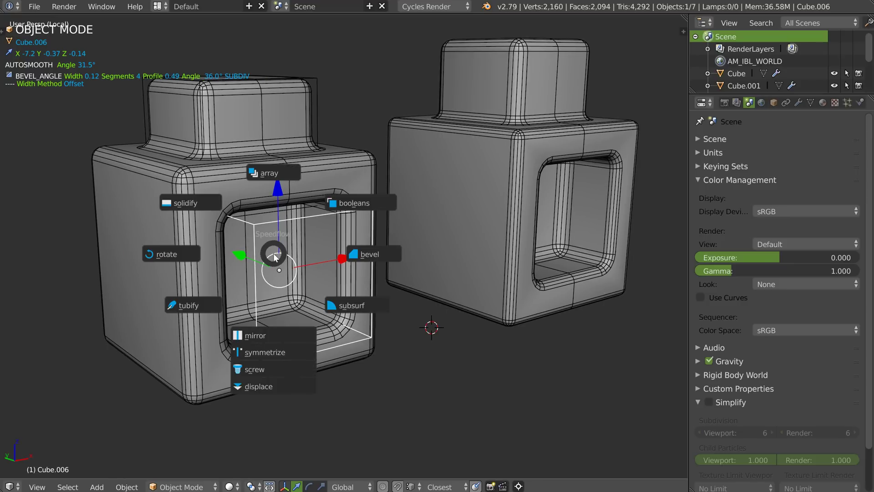
{"action": "left_click", "coordinate": [370, 250]}
{"action": "key", "text": "d"}
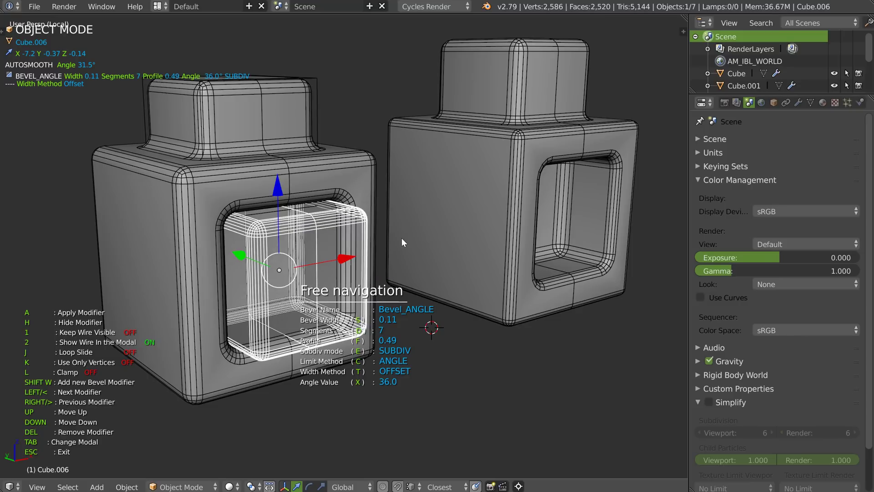
{"action": "key", "text": "Escape"}
{"action": "middle_click_drag", "start_coordinate": [415, 220], "coordinate": [338, 146], "text": "shift"}
- Give Cube.005's bevel a 0.21 width and 8 segments
{"action": "right_click", "coordinate": [349, 149]}
{"action": "key", "text": "space"}
{"action": "left_click", "coordinate": [405, 179]}
{"action": "middle_click_drag", "start_coordinate": [405, 180], "coordinate": [323, 197]}
{"action": "key", "text": "d"}
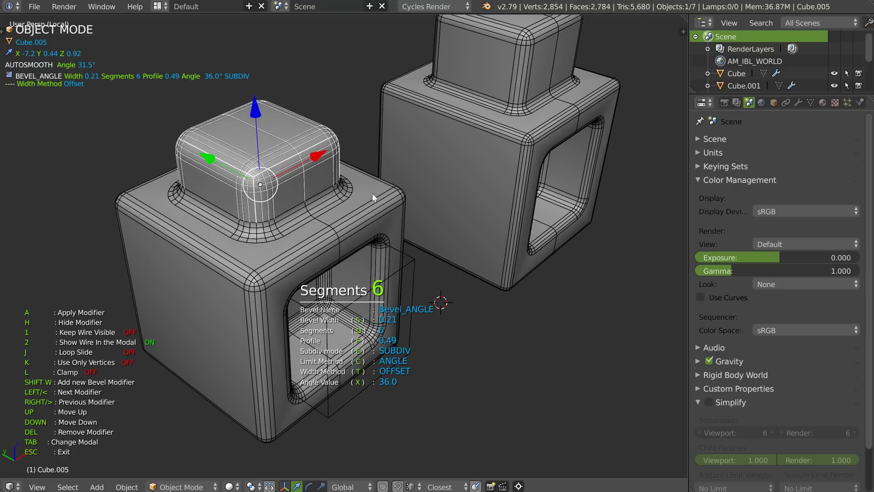
{"action": "scroll", "coordinate": [367, 186], "scroll_direction": "down", "scroll_amount": 3}
{"action": "scroll", "coordinate": [342, 149], "scroll_direction": "up", "scroll_amount": 2}
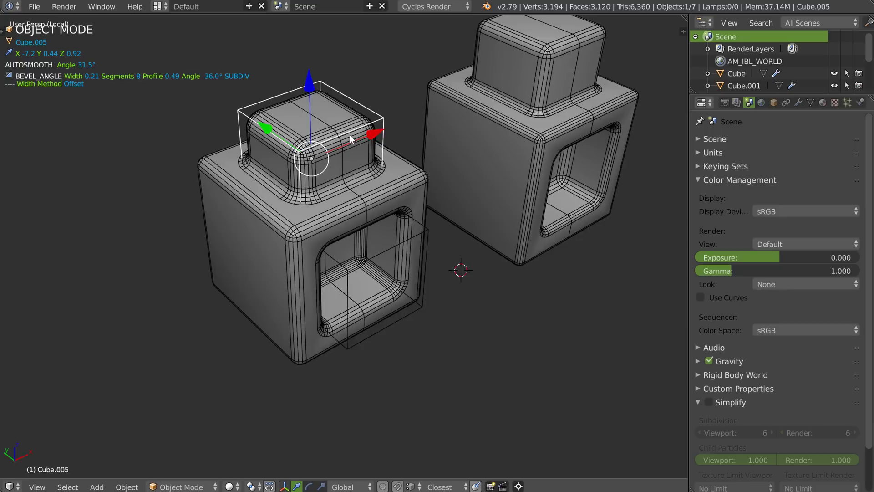
{"action": "scroll", "coordinate": [350, 134], "scroll_direction": "up", "scroll_amount": 2}
- Slide the top cube sideways along the X axis
{"action": "key", "text": "g"}
{"action": "key", "text": "x"}
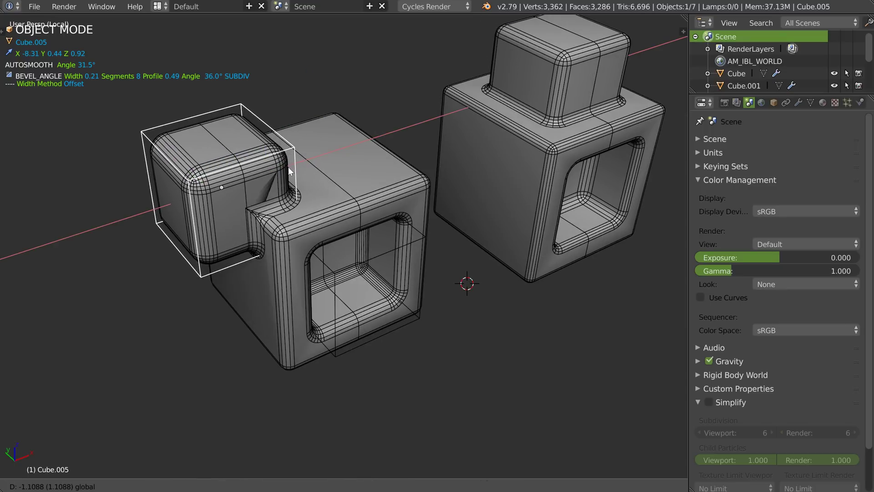
{"action": "left_click_drag", "start_coordinate": [293, 165], "coordinate": [316, 163]}
{"action": "left_click", "coordinate": [316, 163]}
{"action": "scroll", "coordinate": [256, 222], "scroll_direction": "up", "scroll_amount": 3}
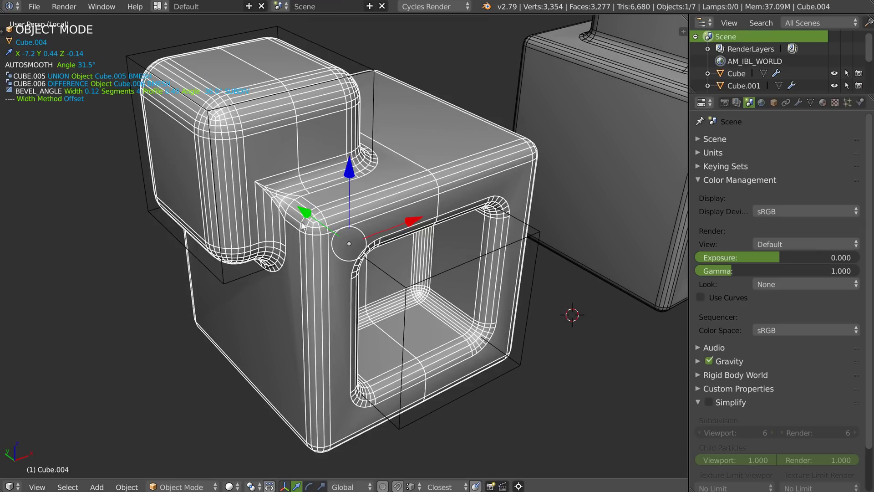
- Move the top cube's union boolean below the bevel in the big cube's modifier stack
{"action": "key", "text": "alt+v"}
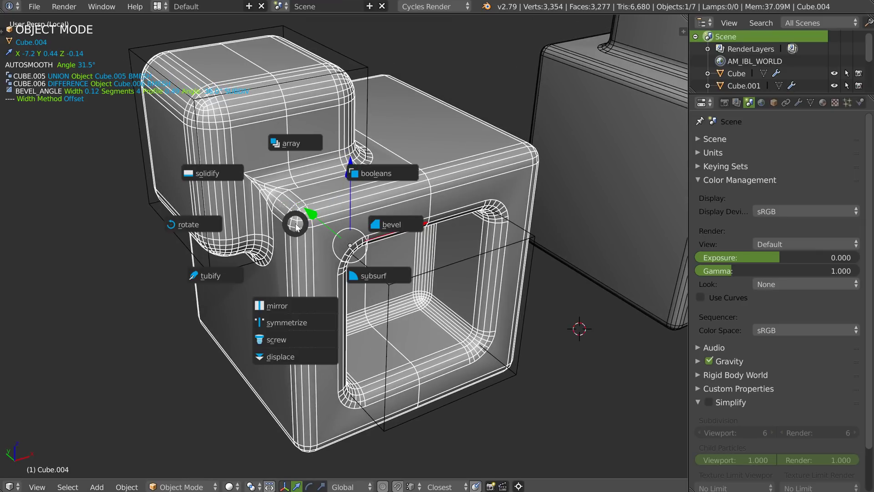
{"action": "left_click", "coordinate": [385, 173]}
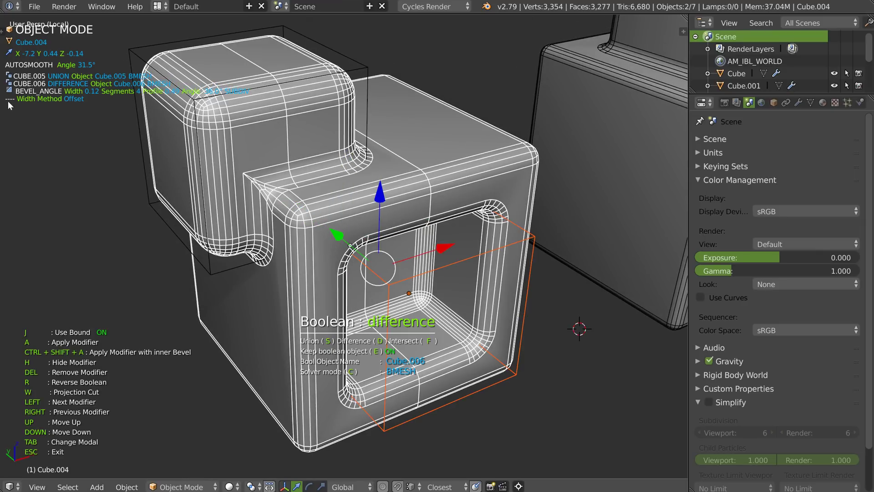
{"action": "key", "text": "Down"}
{"action": "key", "text": "Up"}
{"action": "key", "text": "Right"}
{"action": "key", "text": "Down"}
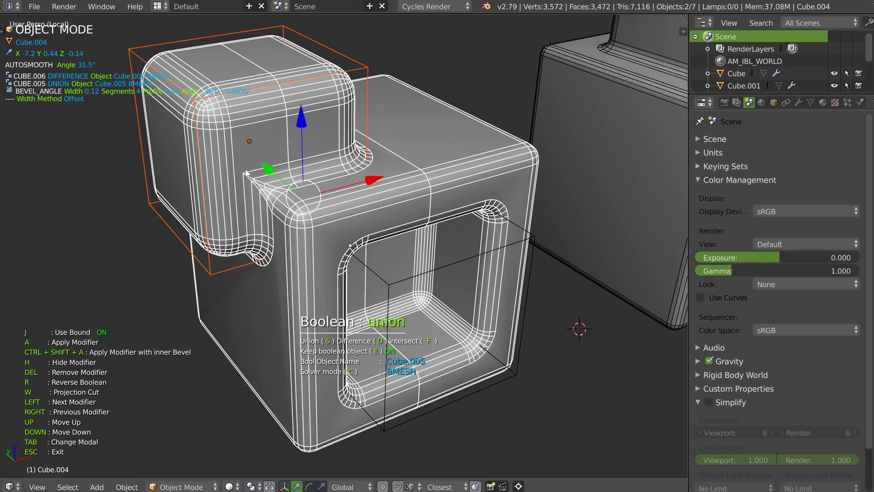
{"action": "key", "text": "Down"}
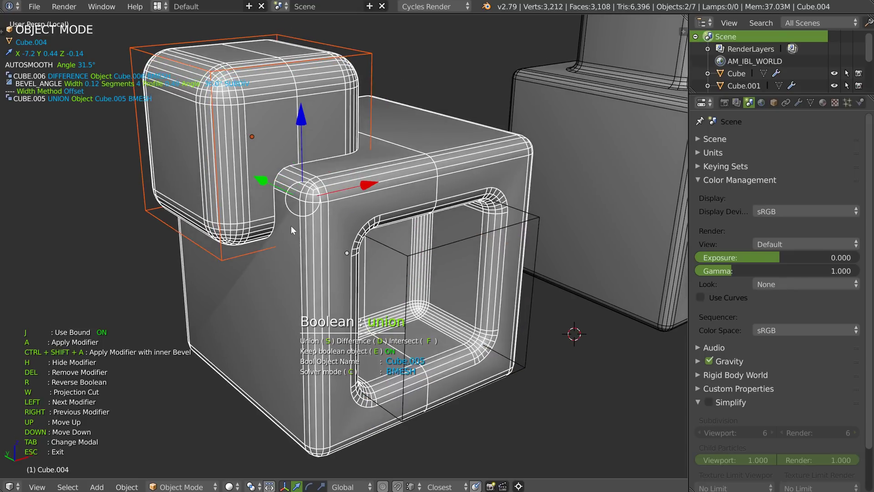
{"action": "key", "text": "Escape"}
- Add a second bevel to the cube body with 6 segments and 0.14 width
{"action": "key", "text": "space"}
{"action": "left_click", "coordinate": [378, 238]}
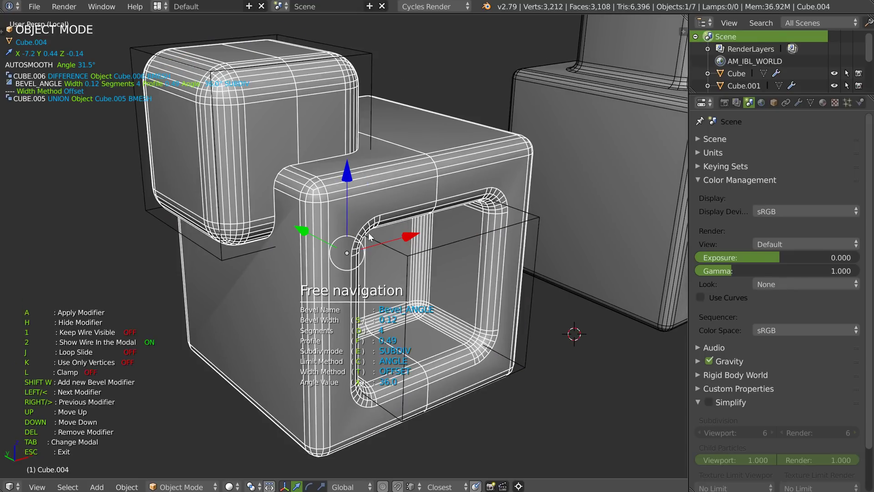
{"action": "key", "text": "shift+w"}
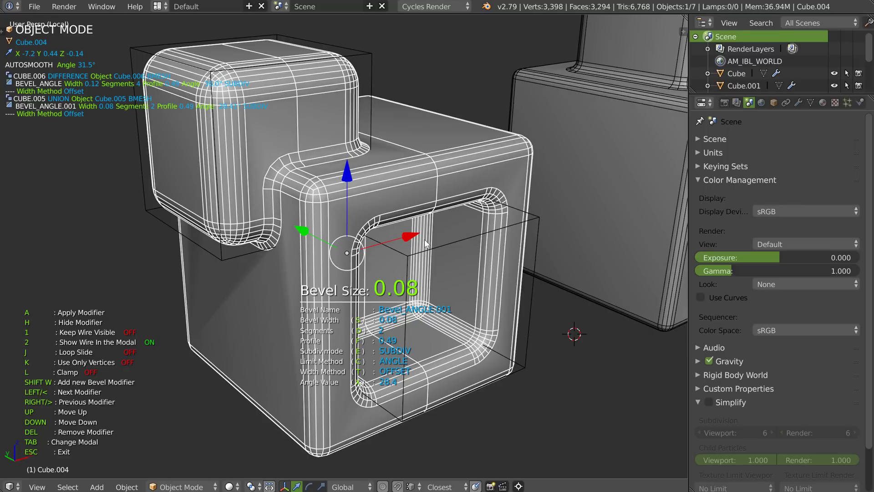
{"action": "key", "text": "d"}
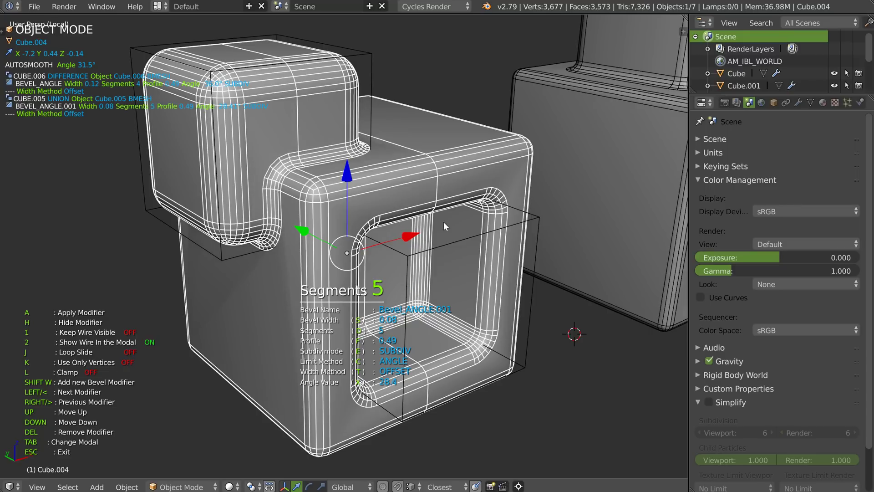
{"action": "mouse_move", "coordinate": [448, 215]}
{"action": "middle_mouse_down"}
{"action": "mouse_move", "coordinate": [387, 225]}
{"action": "mouse_move", "coordinate": [341, 203]}
{"action": "middle_mouse_up"}
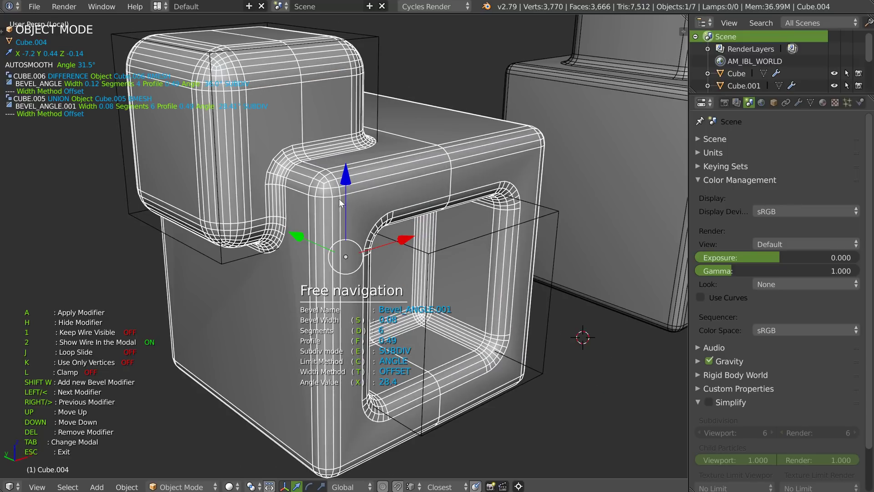
{"action": "key", "text": "s"}
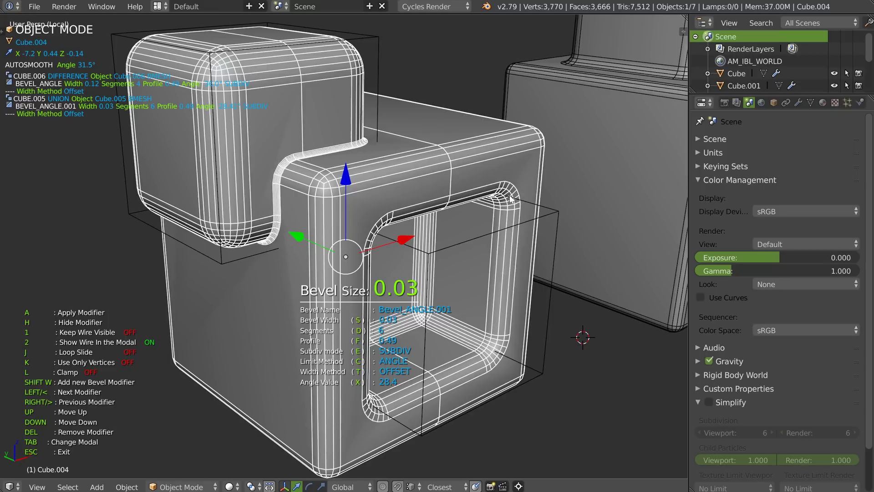
{"action": "middle_click_drag", "start_coordinate": [533, 202], "coordinate": [387, 215]}
{"action": "key", "text": "Escape"}
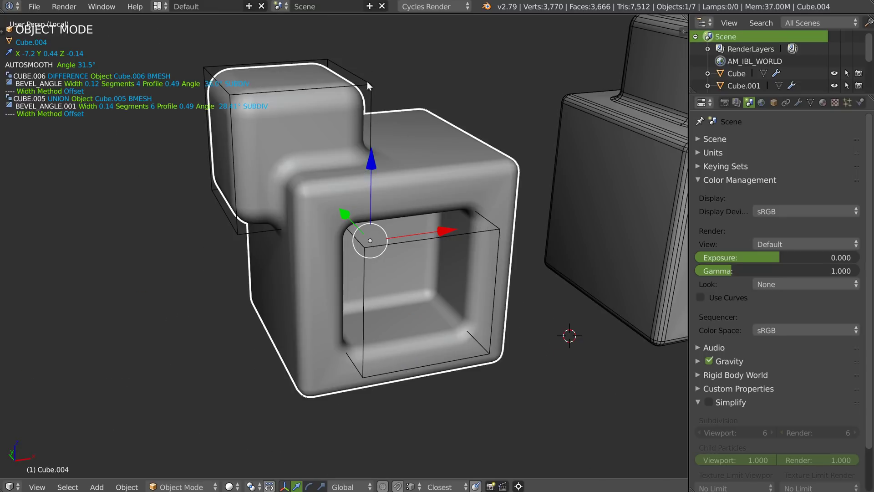
{"action": "right_click_drag", "start_coordinate": [367, 81], "coordinate": [370, 85]}
- Raise the top block vertically to Z 0.72
{"action": "key", "text": "z"}
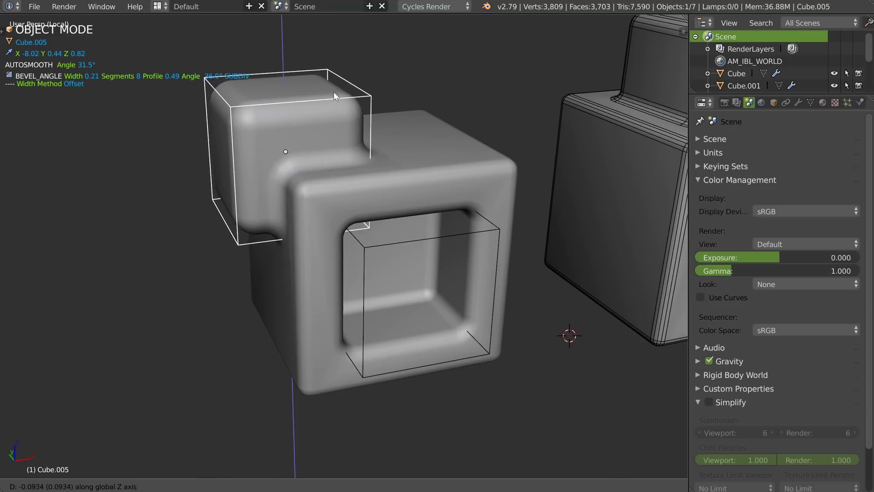
{"action": "left_click", "coordinate": [370, 74]}
{"action": "middle_click_drag", "start_coordinate": [370, 74], "coordinate": [323, 158]}
- Extend the top block by pushing its left face further left
{"action": "key", "text": "Tab"}
{"action": "right_click", "coordinate": [222, 169]}
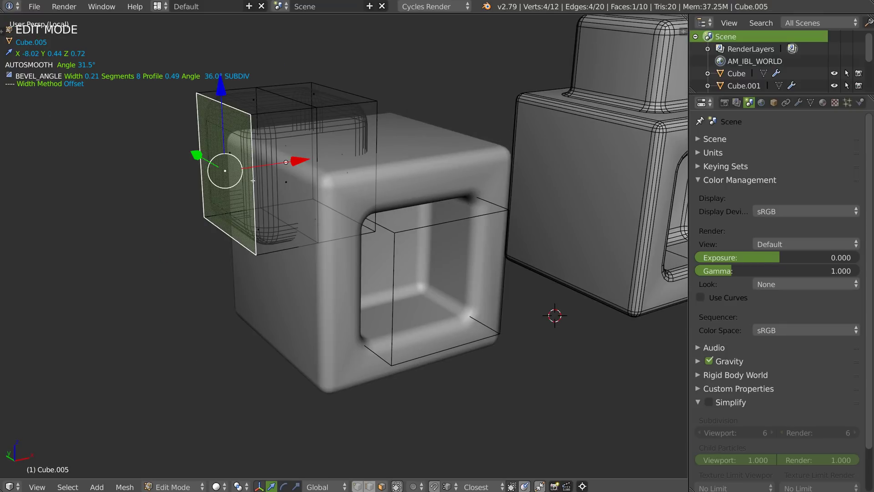
{"action": "key", "text": "Return"}
{"action": "key", "text": "Tab"}
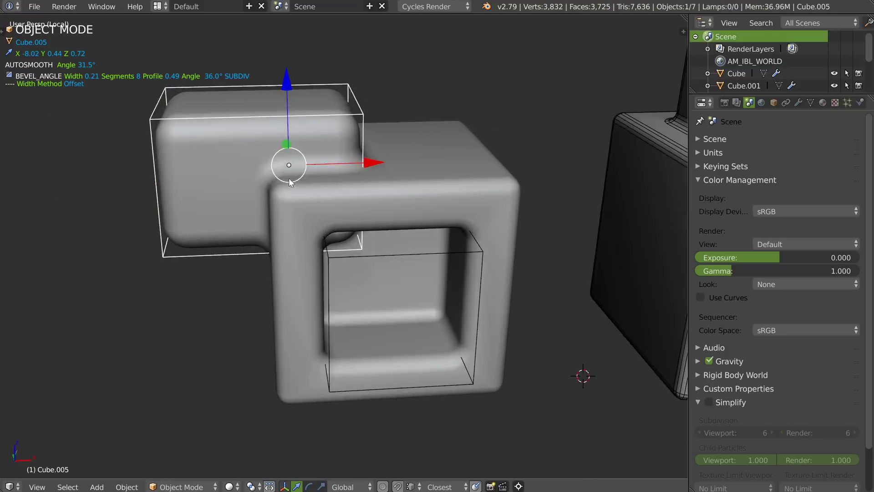
- Narrow the main body Cube.004's first bevel to 0.05 width
{"action": "middle_click_drag", "start_coordinate": [289, 178], "coordinate": [317, 215]}
{"action": "right_click", "coordinate": [317, 215]}
{"action": "left_click", "coordinate": [415, 220]}
{"action": "middle_click_drag", "start_coordinate": [415, 220], "coordinate": [365, 203]}
{"action": "key", "text": "shift+q"}
{"action": "left_click", "coordinate": [405, 205]}
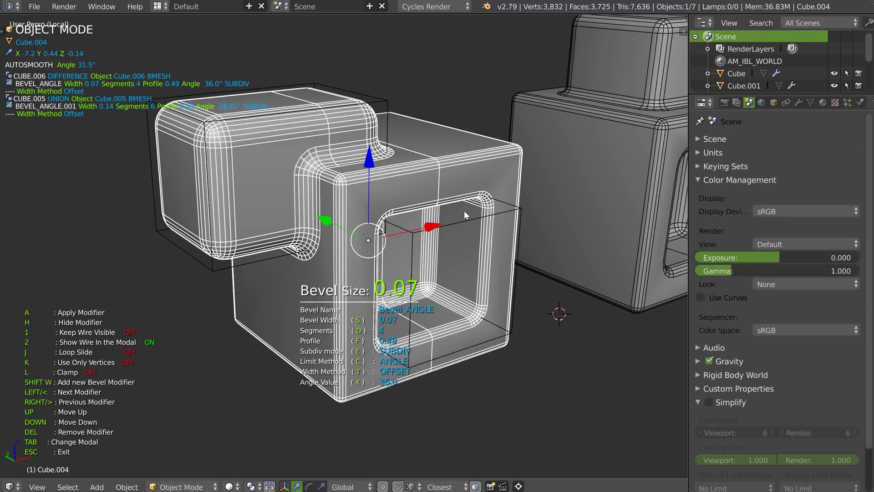
{"action": "key", "text": "n"}
- Set the top block Cube.005's bevel width to 0.13
{"action": "right_click", "coordinate": [364, 118]}
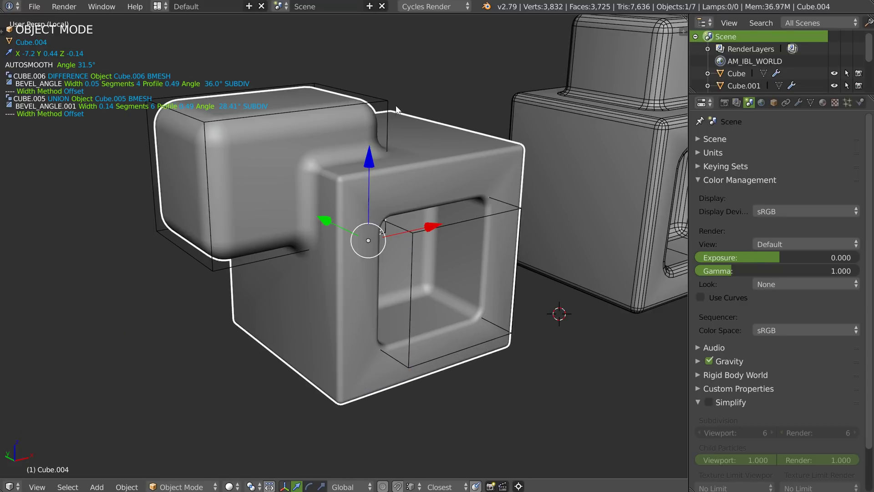
{"action": "key", "text": "shift+q"}
{"action": "left_click", "coordinate": [469, 178]}
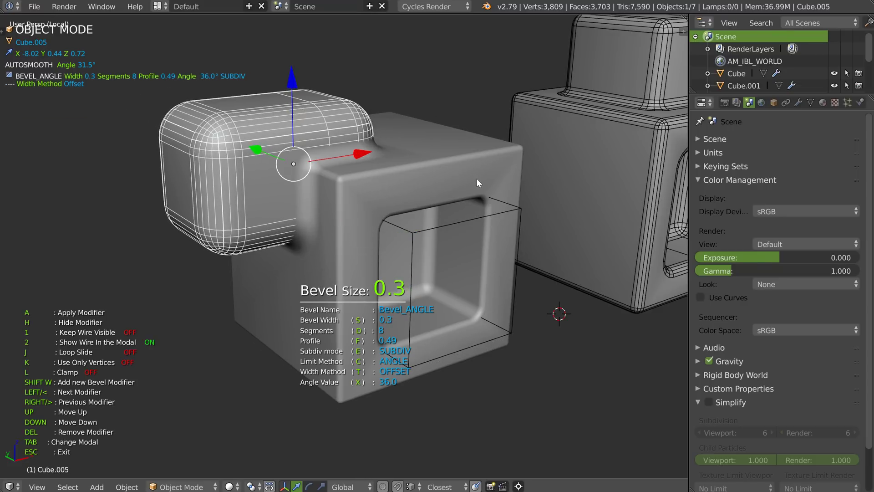
{"action": "key", "text": "n"}
- Widen the inner cutter Cube.006's bevel to 0.14 with 7 segments
{"action": "right_click", "coordinate": [445, 228]}
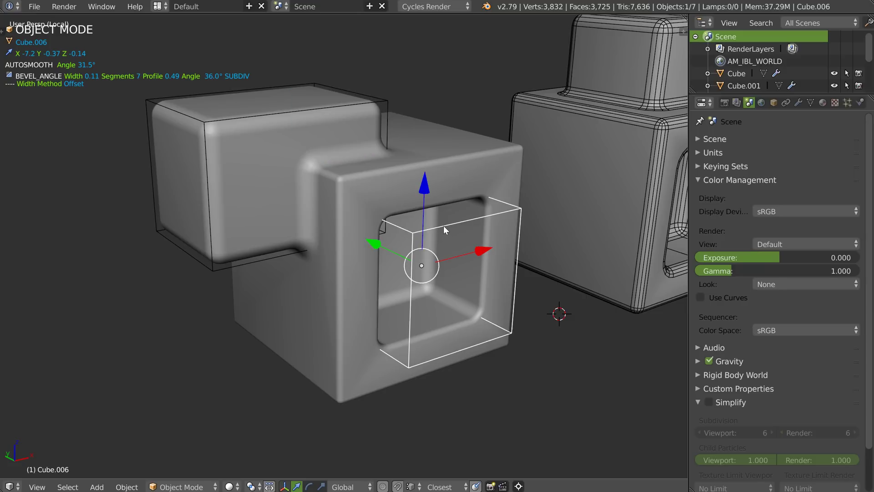
{"action": "key", "text": "shift+q"}
{"action": "left_click", "coordinate": [531, 231]}
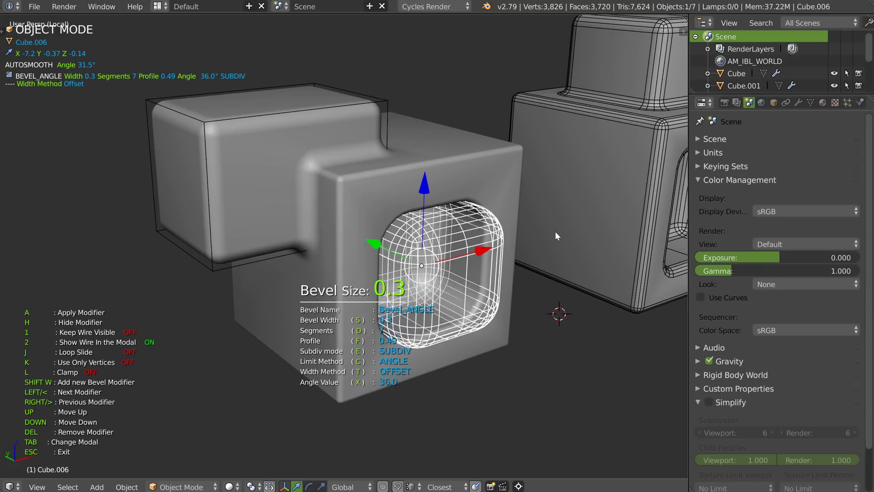
{"action": "key", "text": "n"}
{"action": "mouse_move", "coordinate": [537, 232]}
{"action": "middle_mouse_down"}
{"action": "mouse_move", "coordinate": [469, 203]}
{"action": "mouse_move", "coordinate": [458, 165]}
{"action": "mouse_move", "coordinate": [474, 177]}
{"action": "mouse_move", "coordinate": [465, 165]}
{"action": "middle_mouse_up"}
- Confirm the cutter bevel, then add a Weighted Normal modifier below the Bevel
{"action": "scroll", "coordinate": [466, 165], "scroll_direction": "down", "scroll_amount": 3}
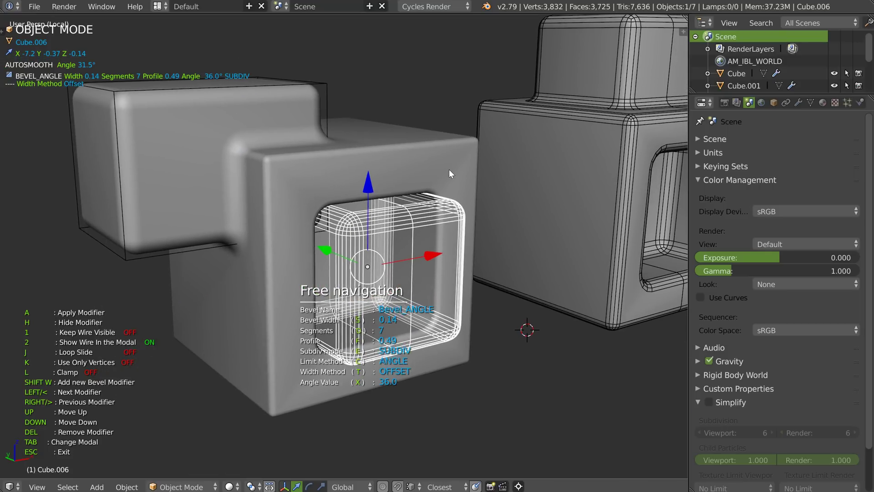
{"action": "key", "text": "Escape"}
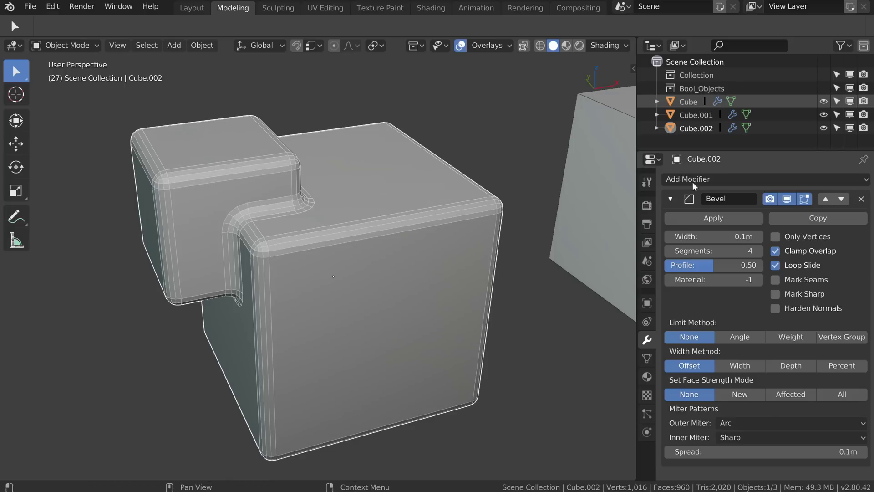
{"action": "left_click", "coordinate": [688, 181]}
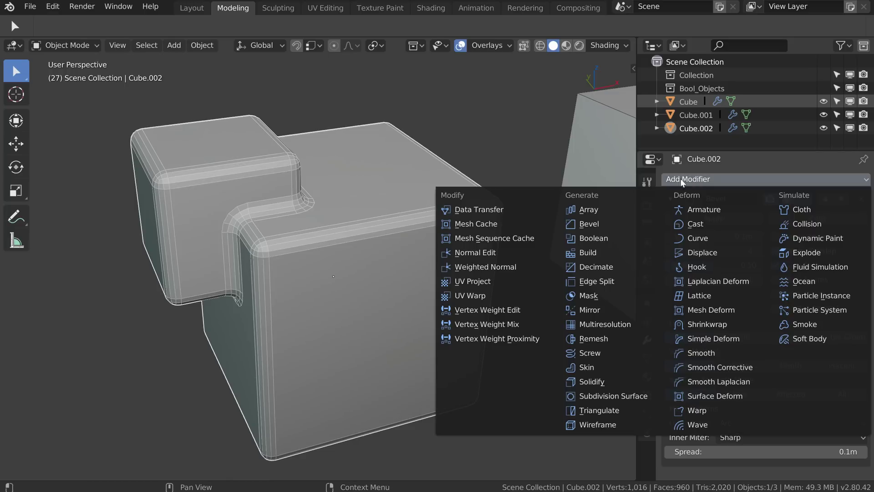
{"action": "left_click", "coordinate": [469, 268]}
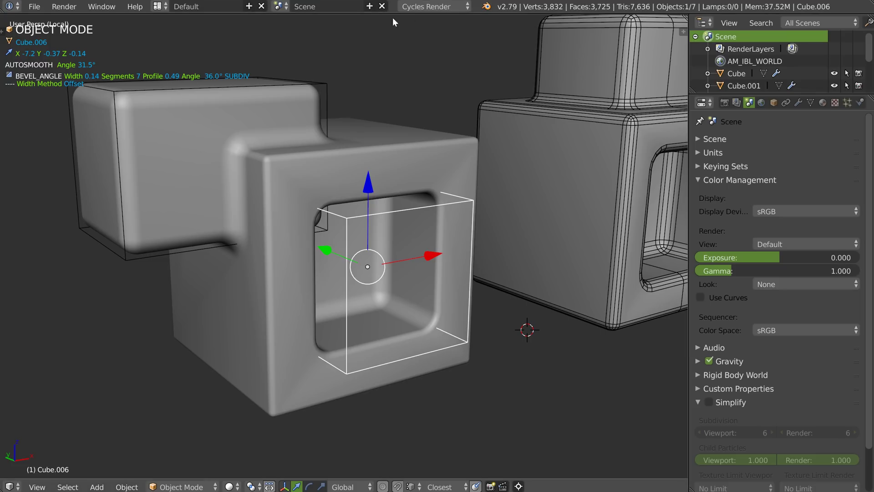
- Show wireframe on the main body Cube.004 and orbit toward the front
{"action": "right_click", "coordinate": [305, 176]}
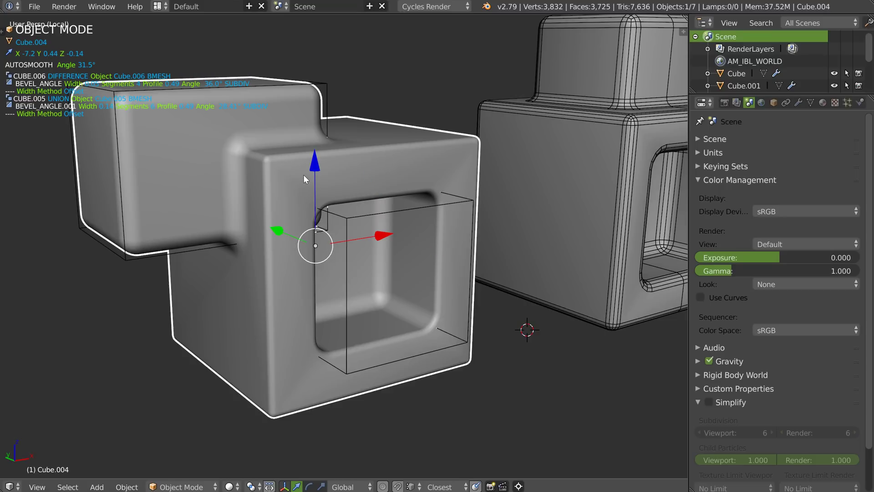
{"action": "key", "text": "z"}
{"action": "left_click", "coordinate": [405, 179]}
{"action": "mouse_move", "coordinate": [319, 172]}
{"action": "middle_mouse_down"}
{"action": "mouse_move", "coordinate": [313, 125]}
{"action": "mouse_move", "coordinate": [311, 205]}
{"action": "mouse_move", "coordinate": [408, 92]}
{"action": "middle_mouse_up"}
{"action": "scroll", "coordinate": [313, 125], "scroll_direction": "up", "scroll_amount": 2}
{"action": "scroll", "coordinate": [310, 205], "scroll_direction": "up", "scroll_amount": 3}
- Slide the top block Cube.005 left along X to -8.49
{"action": "right_click", "coordinate": [310, 205]}
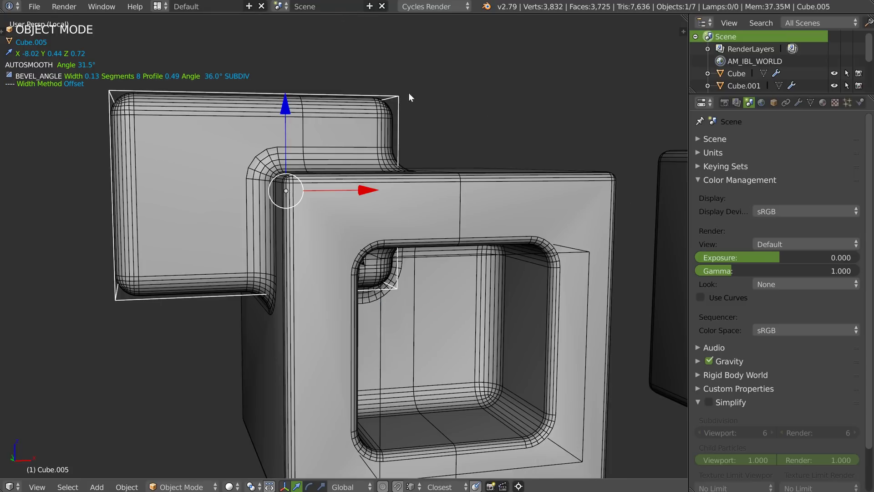
{"action": "left_click_drag", "start_coordinate": [358, 188], "coordinate": [298, 204]}
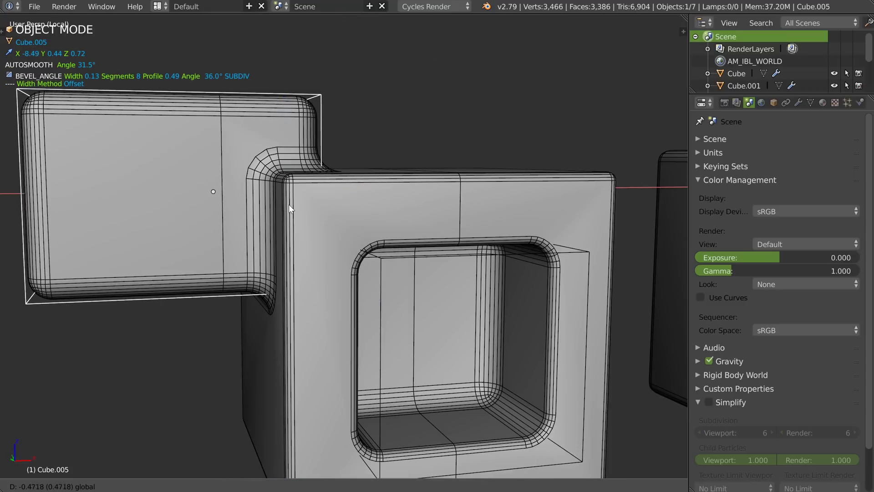
{"action": "mouse_move", "coordinate": [297, 201]}
{"action": "middle_mouse_down"}
{"action": "mouse_move", "coordinate": [277, 206]}
{"action": "mouse_move", "coordinate": [346, 114]}
{"action": "mouse_move", "coordinate": [321, 141]}
{"action": "mouse_move", "coordinate": [384, 153]}
{"action": "mouse_move", "coordinate": [455, 114]}
{"action": "mouse_move", "coordinate": [353, 165]}
{"action": "mouse_move", "coordinate": [332, 147]}
{"action": "middle_mouse_up"}
{"action": "scroll", "coordinate": [379, 152], "scroll_direction": "down", "scroll_amount": 3}
- Add a weight bevel 0.75 wide with 7 segments to an edge of the top block
{"action": "key", "text": "Tab"}
{"action": "left_click", "coordinate": [83, 168]}
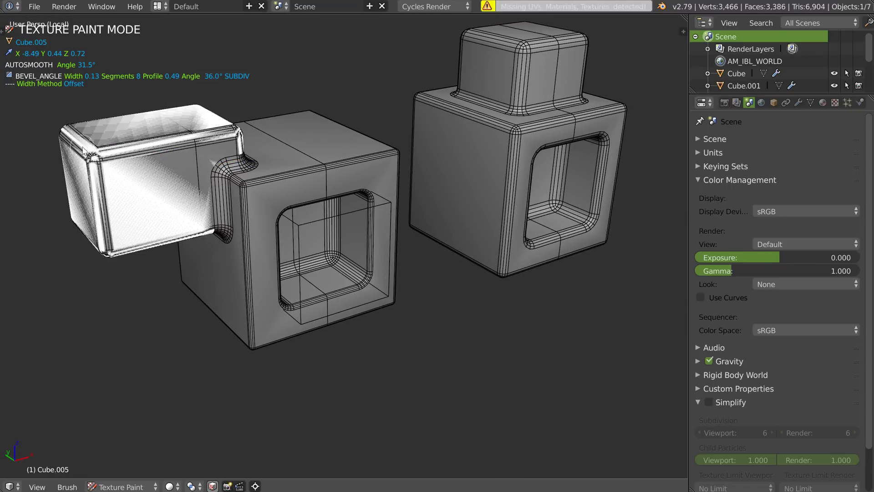
{"action": "key", "text": "KP_Decimal"}
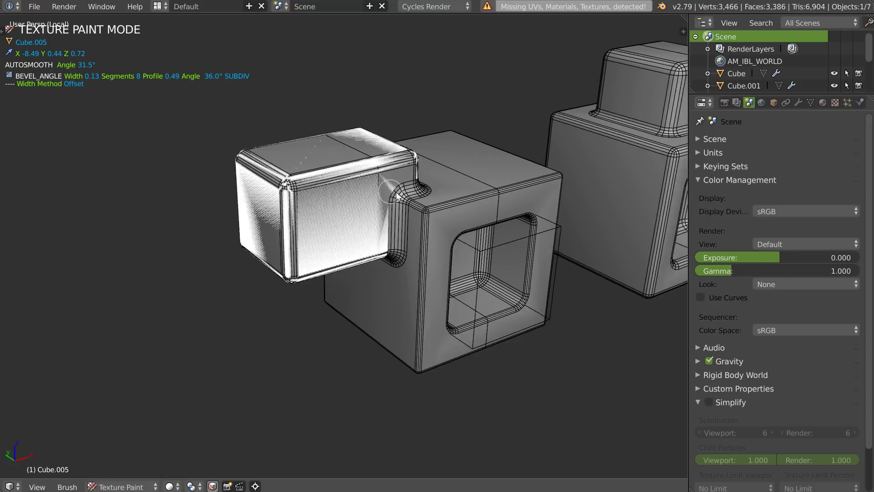
{"action": "key", "text": "Tab"}
{"action": "left_click", "coordinate": [293, 171]}
{"action": "middle_click_drag", "start_coordinate": [293, 171], "coordinate": [320, 200]}
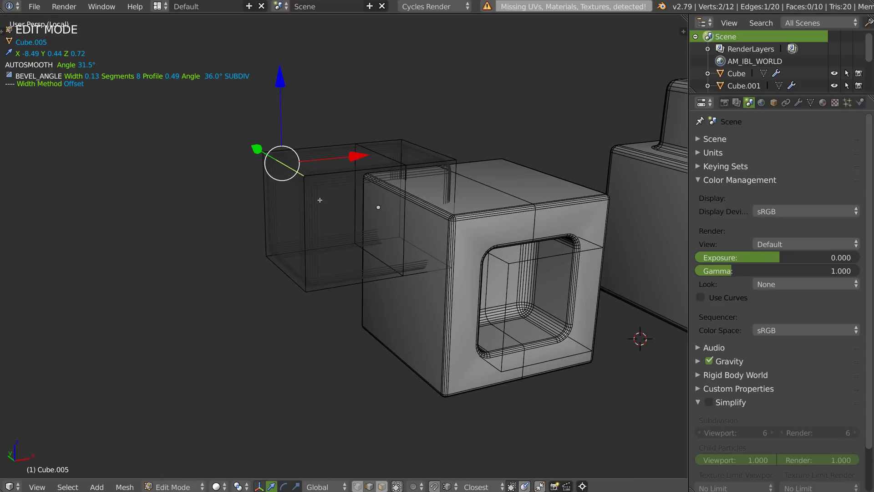
{"action": "key", "text": "space"}
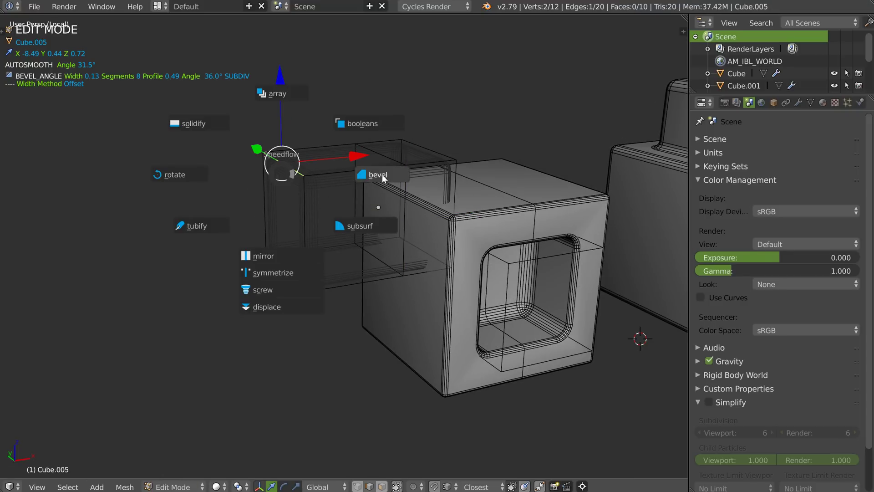
{"action": "left_click", "coordinate": [383, 176]}
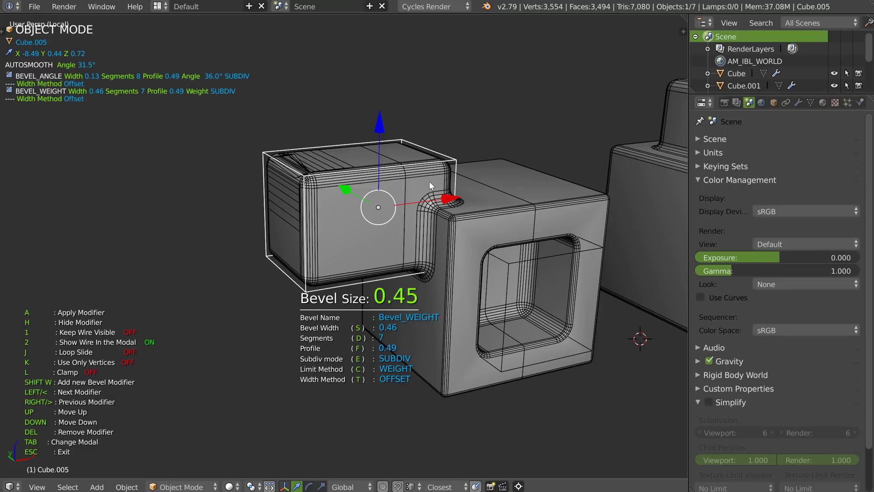
{"action": "left_click", "coordinate": [460, 183]}
{"action": "key", "text": "Tab"}
- Toggle the main body Cube.004's modifiers off and back on to compare
{"action": "right_click", "coordinate": [415, 235]}
{"action": "key", "text": "shift+space"}
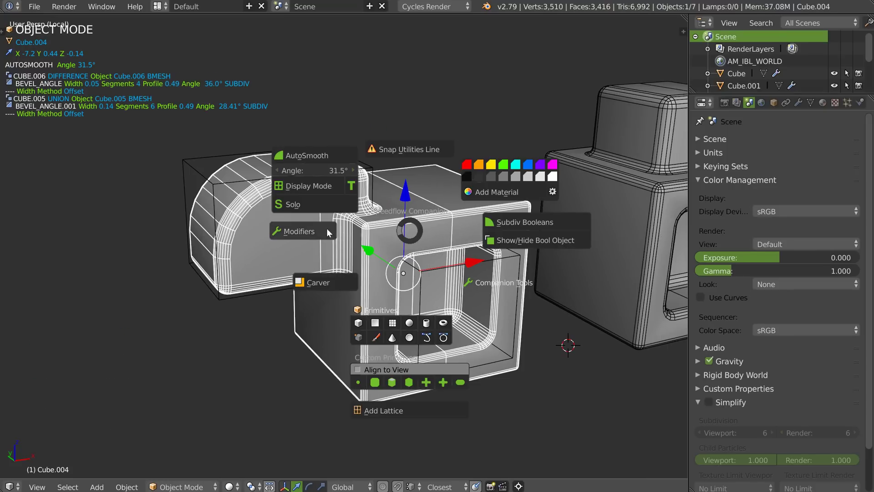
{"action": "left_click", "coordinate": [327, 230]}
{"action": "key", "text": "shift+space"}
{"action": "left_click", "coordinate": [316, 230]}
{"action": "mouse_move", "coordinate": [433, 203]}
{"action": "middle_mouse_down"}
{"action": "mouse_move", "coordinate": [380, 195]}
{"action": "mouse_move", "coordinate": [321, 215]}
{"action": "mouse_move", "coordinate": [436, 170]}
{"action": "mouse_move", "coordinate": [443, 152]}
{"action": "mouse_move", "coordinate": [346, 178]}
{"action": "mouse_move", "coordinate": [326, 166]}
{"action": "mouse_move", "coordinate": [397, 196]}
{"action": "middle_mouse_up"}
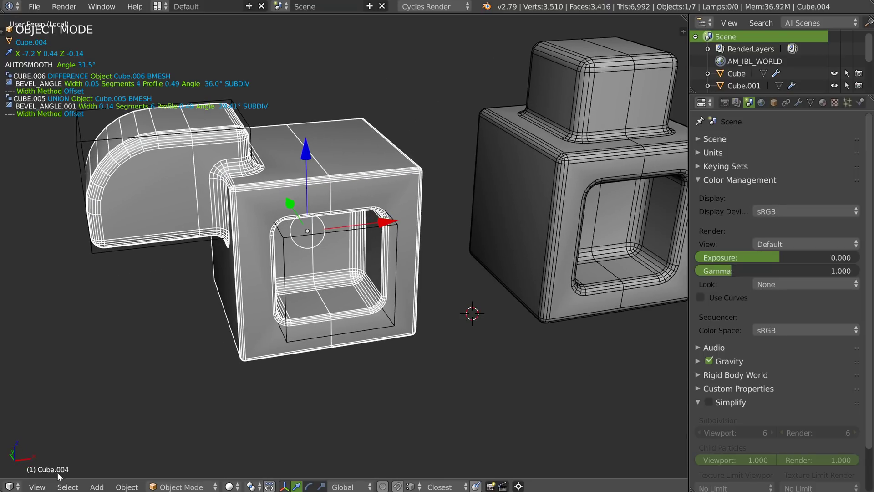